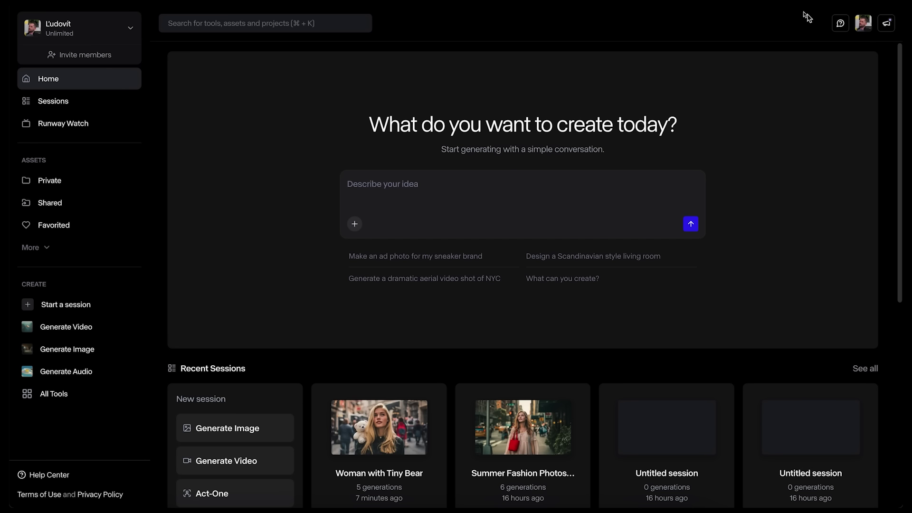
Start a new image generation session and upload Character.png from the RNW folder as a reference.
left_click(243, 435)
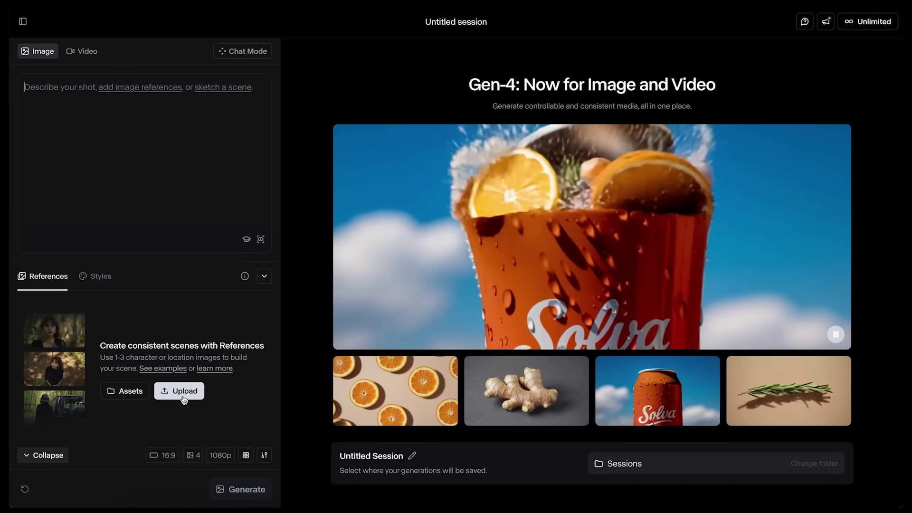
left_click(184, 399)
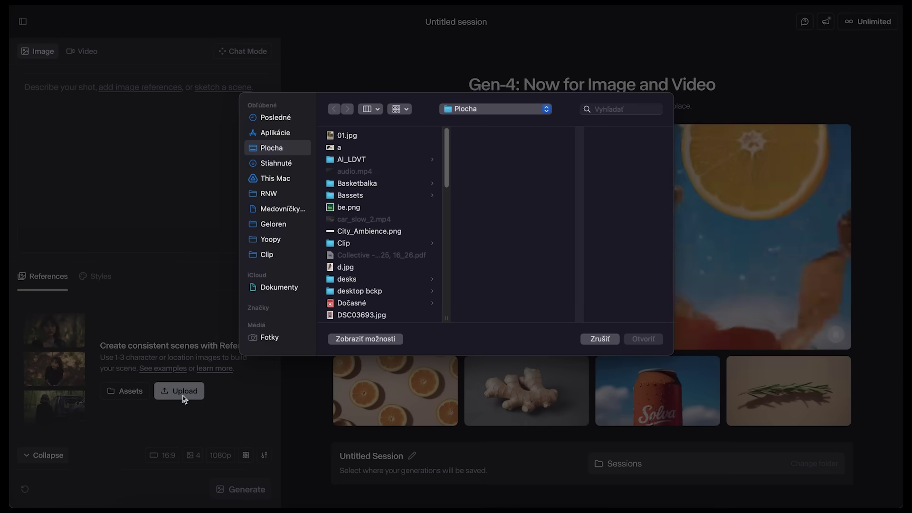
left_click(268, 193)
key("Down")
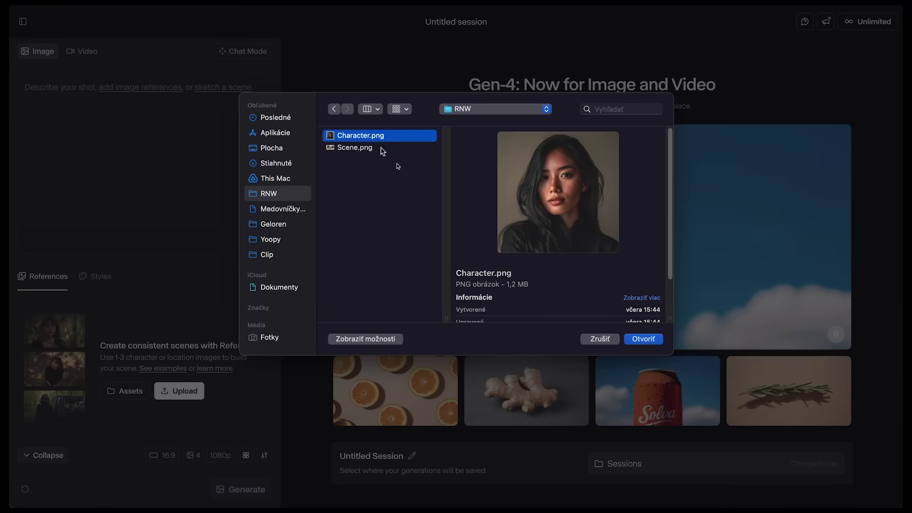
left_click(648, 341)
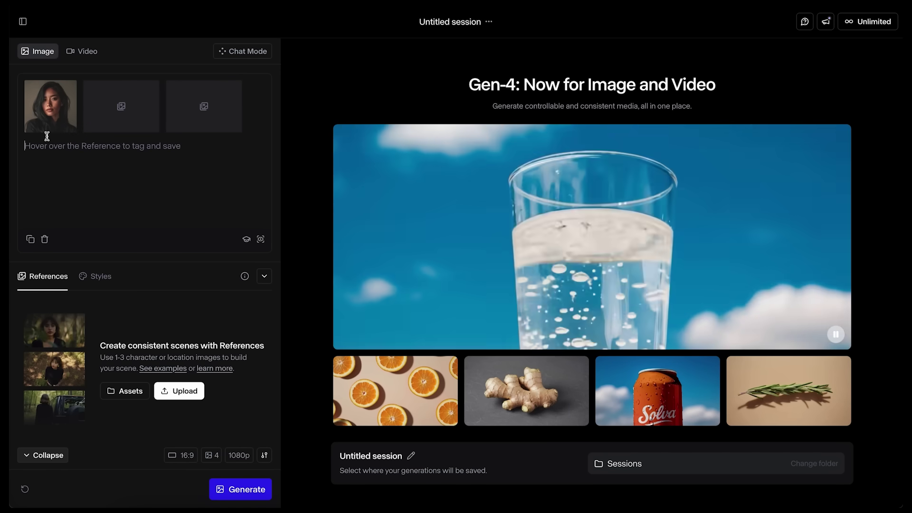
Upload Scene.png from the RNW folder as the second reference image.
left_click(185, 398)
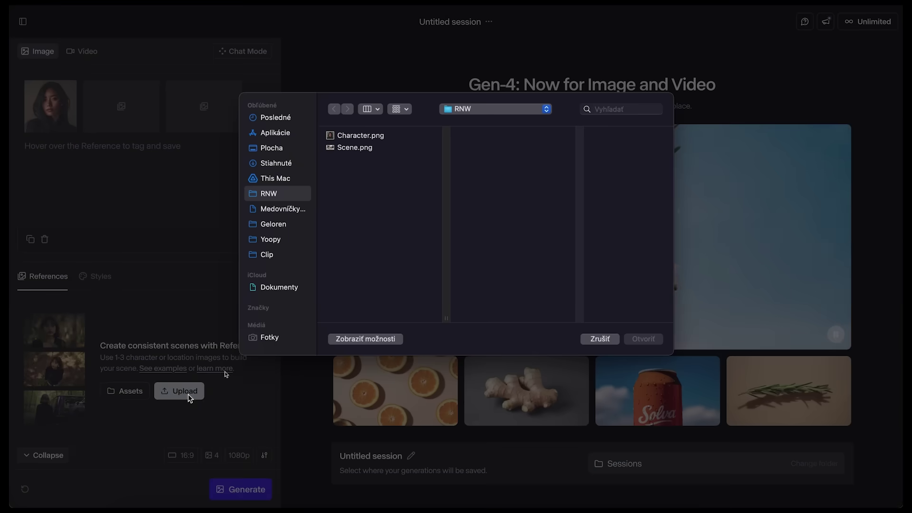
left_click(343, 147)
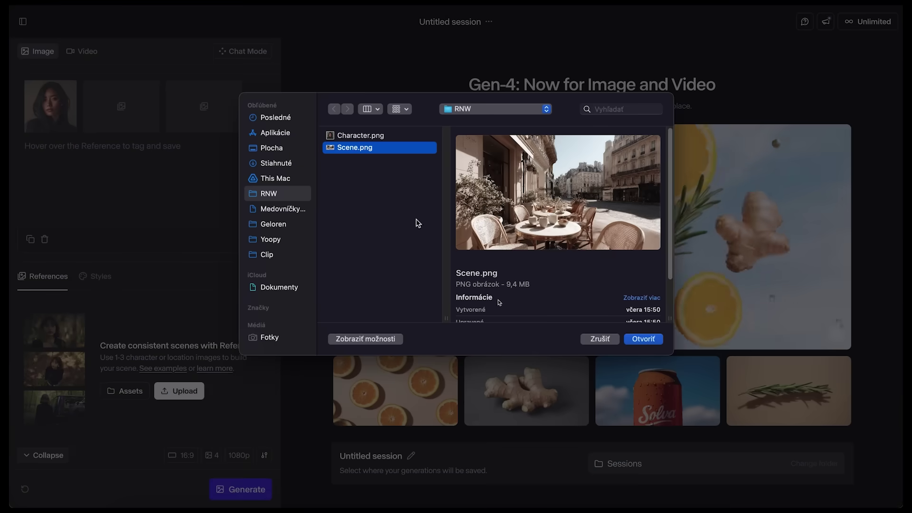
left_click(644, 339)
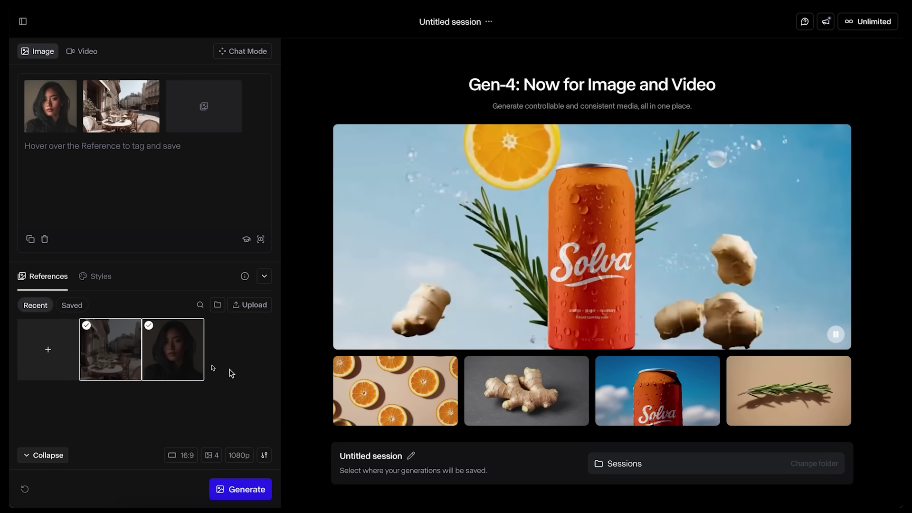
Clear both reference images from the prompt and select only the café street scene again.
left_click(151, 328)
left_click(88, 327)
mouse_move(176, 364)
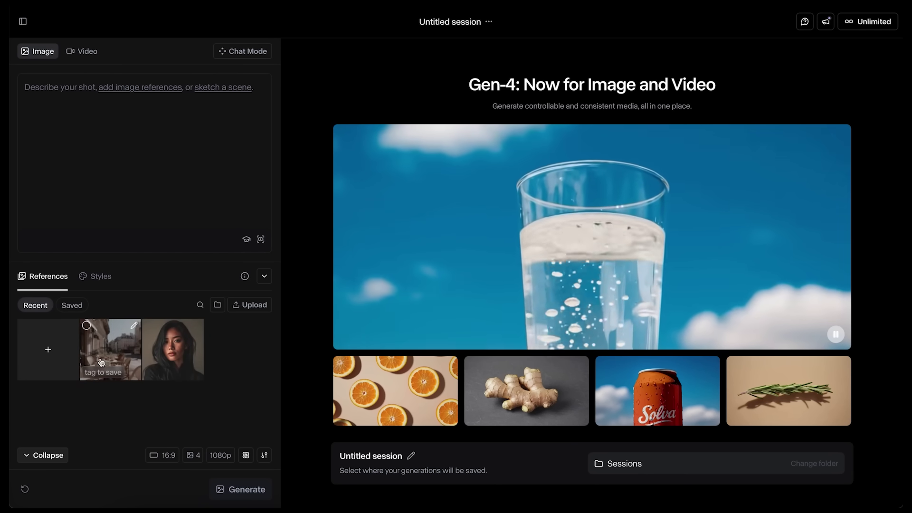
left_click(114, 350)
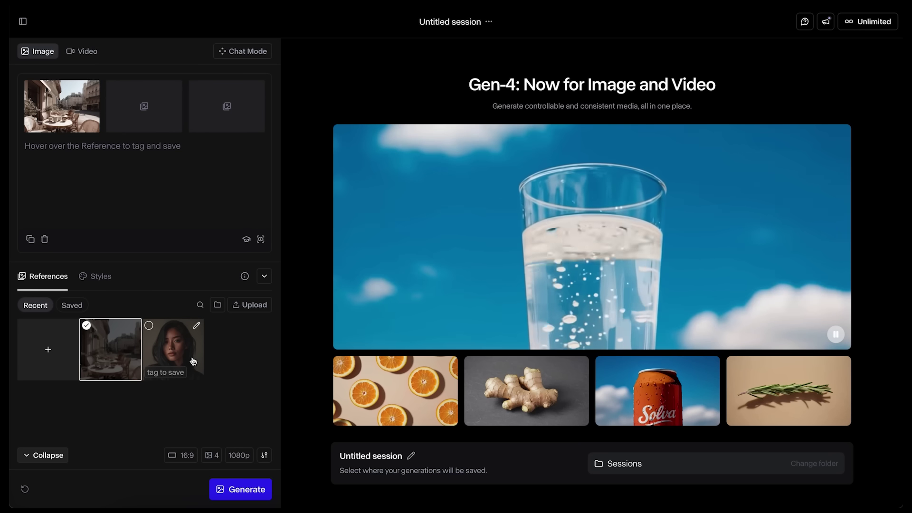
Tag the portrait reference with the character's name to save it, and check it among the saved references.
left_click(162, 373)
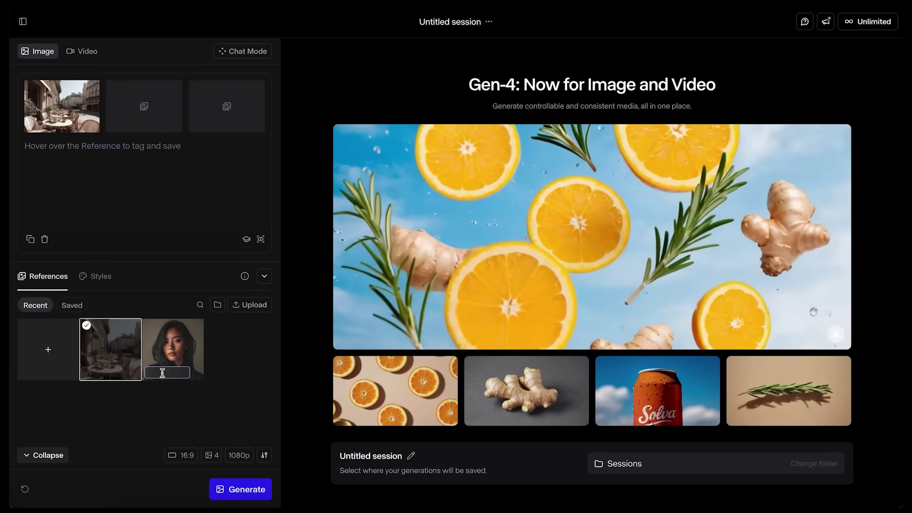
type("julia")
key("Return")
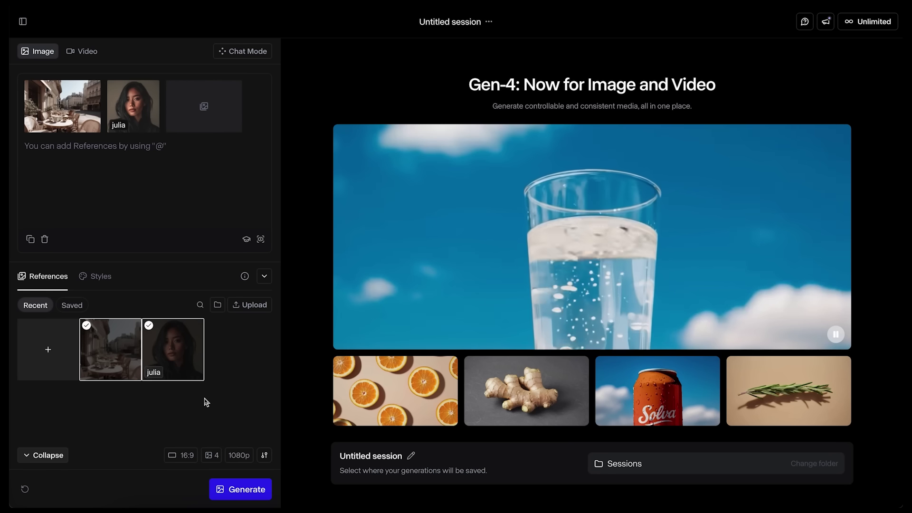
left_click(75, 308)
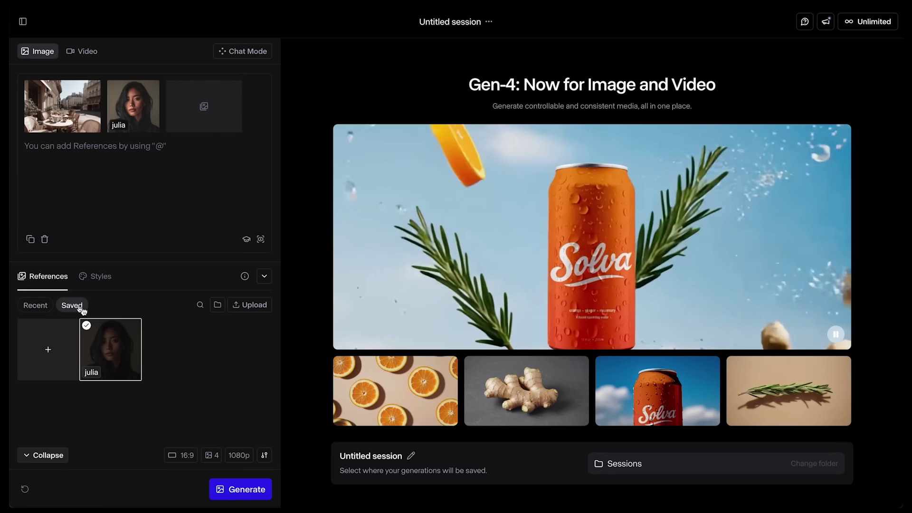
left_click(46, 309)
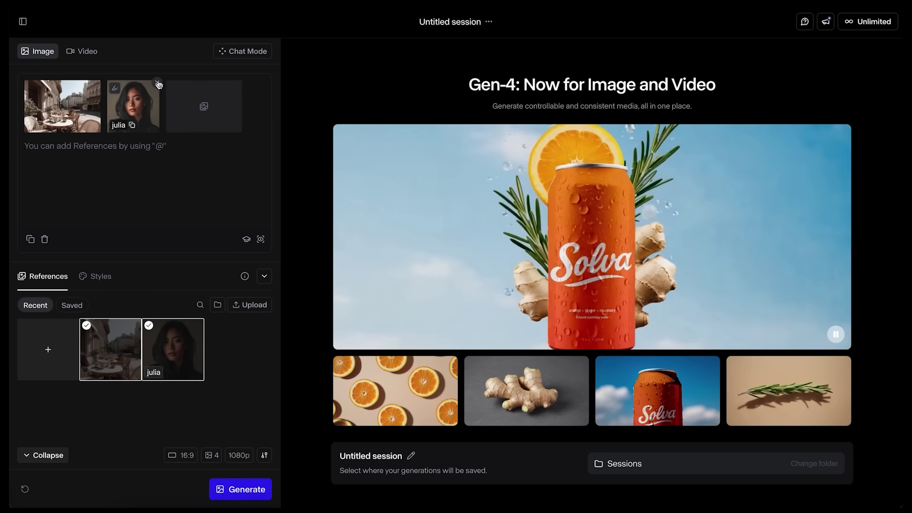
Remove the portrait from the prompt and add it back by mentioning its saved tag with @.
left_click(159, 85)
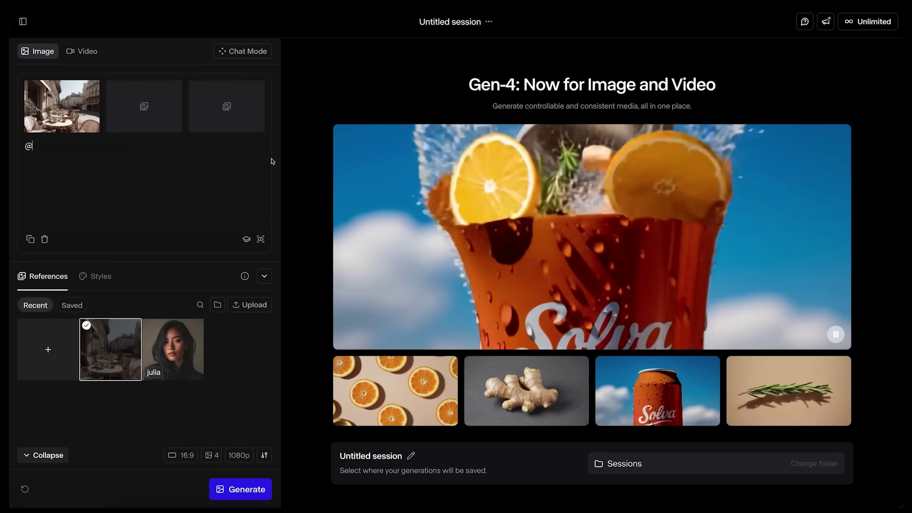
type("@julia")
key("Return")
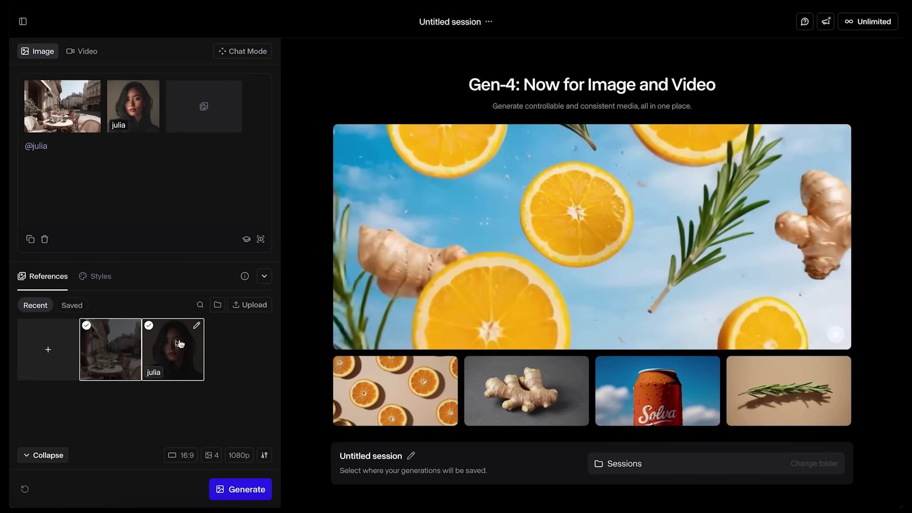
left_click(63, 307)
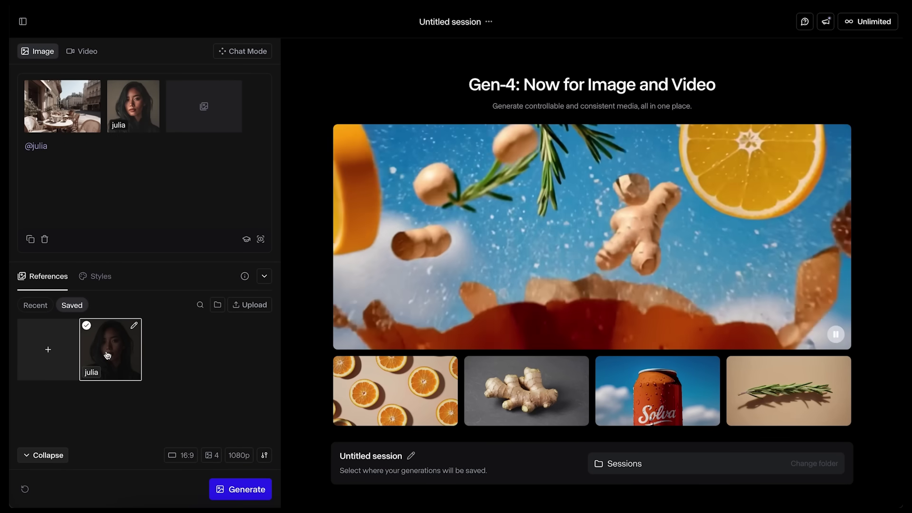
left_click(34, 305)
Remove the portrait reference and generate images from the prompt "show me a different view on the street IMG_1".
left_click(158, 83)
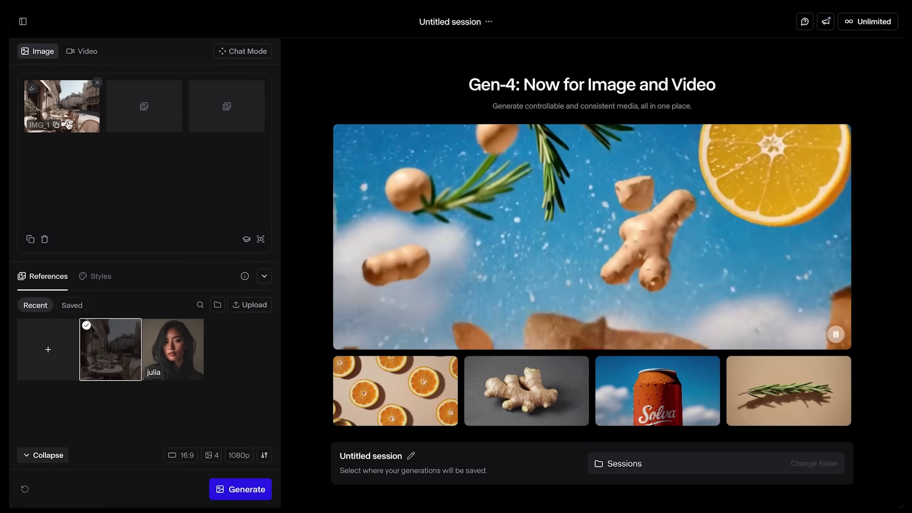
type("show me a dif")
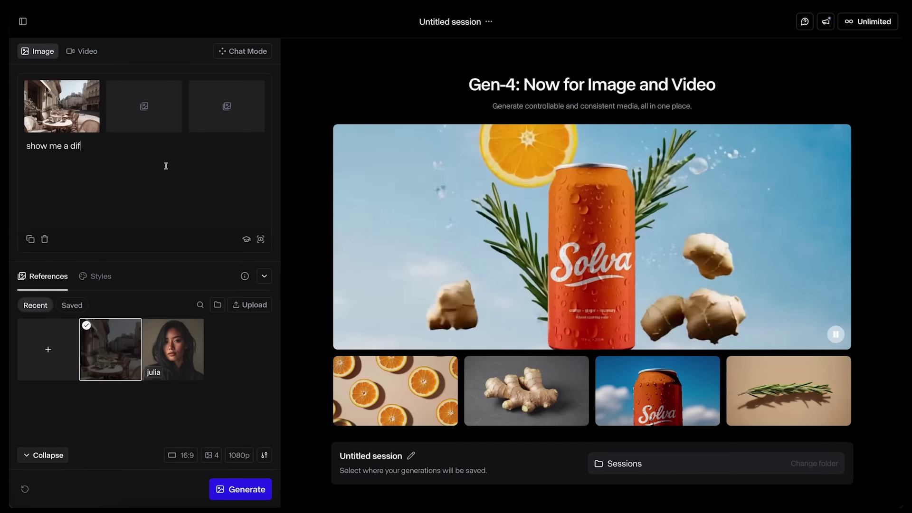
type("ferent vie")
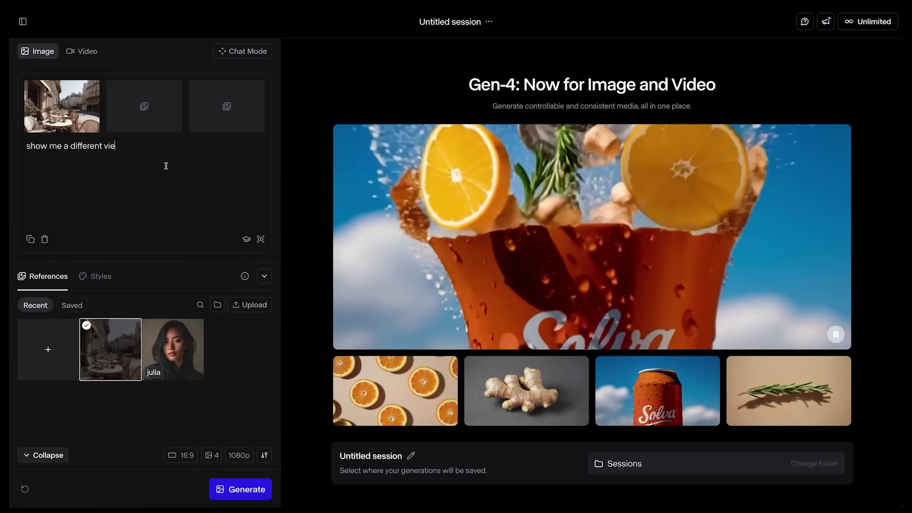
type("w on the st")
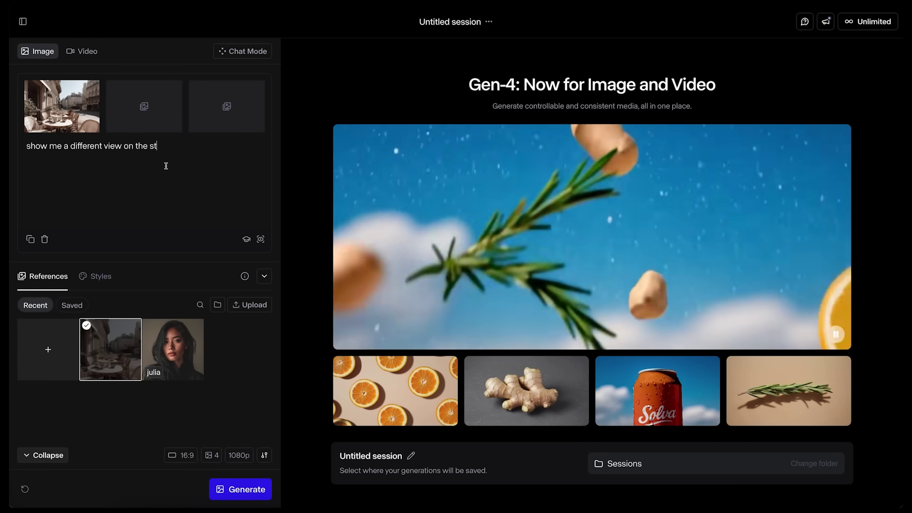
type("reet")
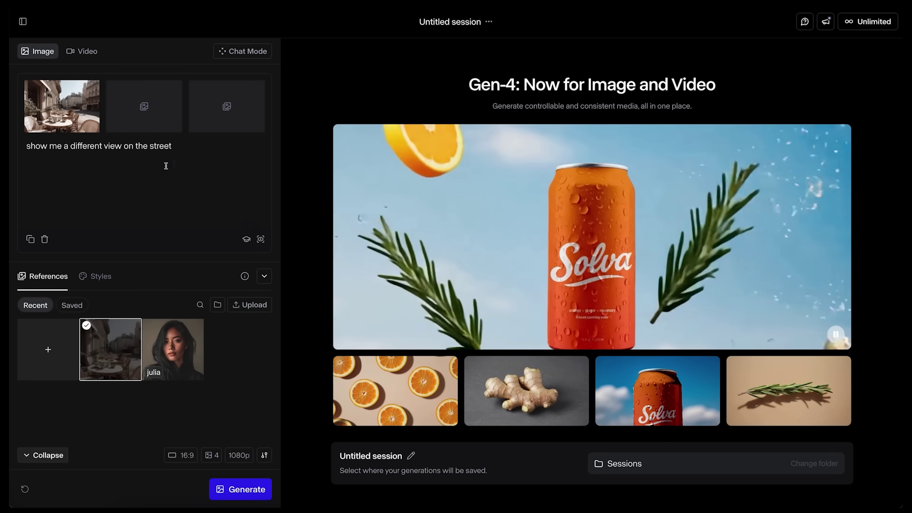
type(" @")
left_click(205, 164)
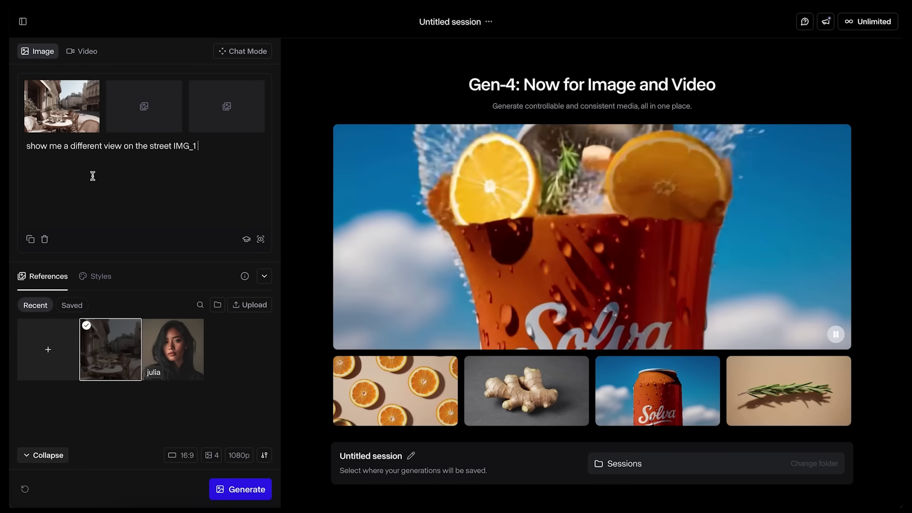
left_click(246, 489)
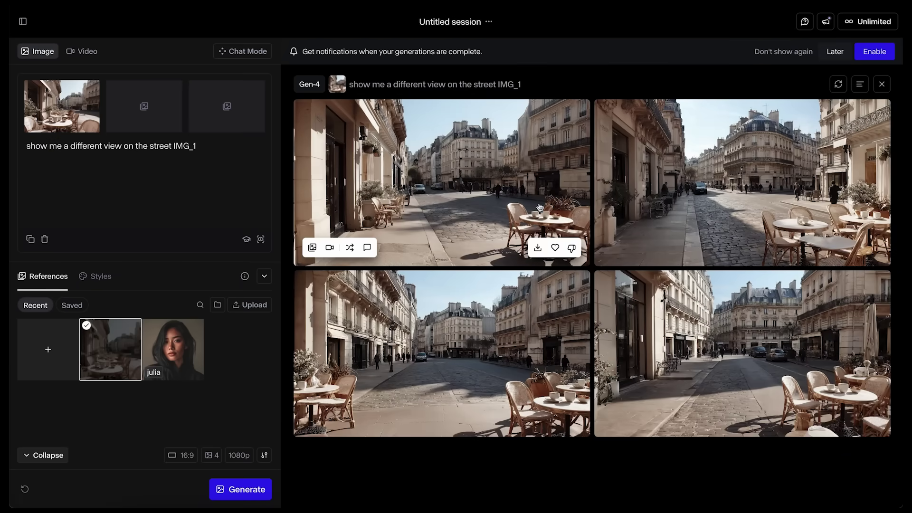
Generate images from the prompt "show me a high angle view on the street IMG_1 as an establishing shot" and view the fourth result enlarged.
mouse_move(59, 113)
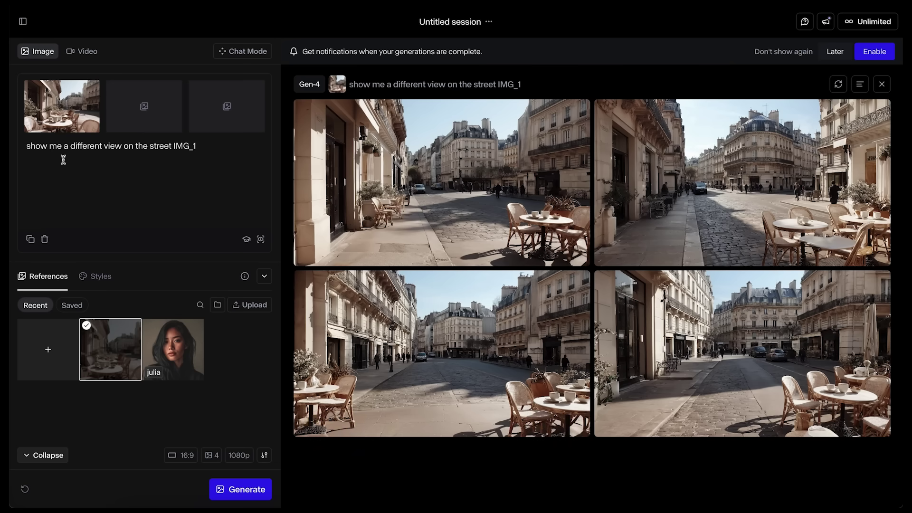
double_click(97, 145)
type("high angle")
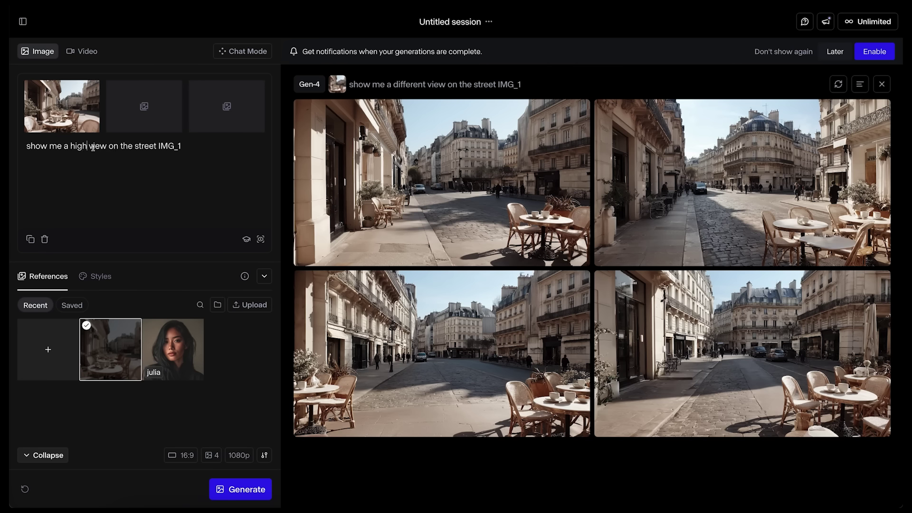
mouse_move(173, 132)
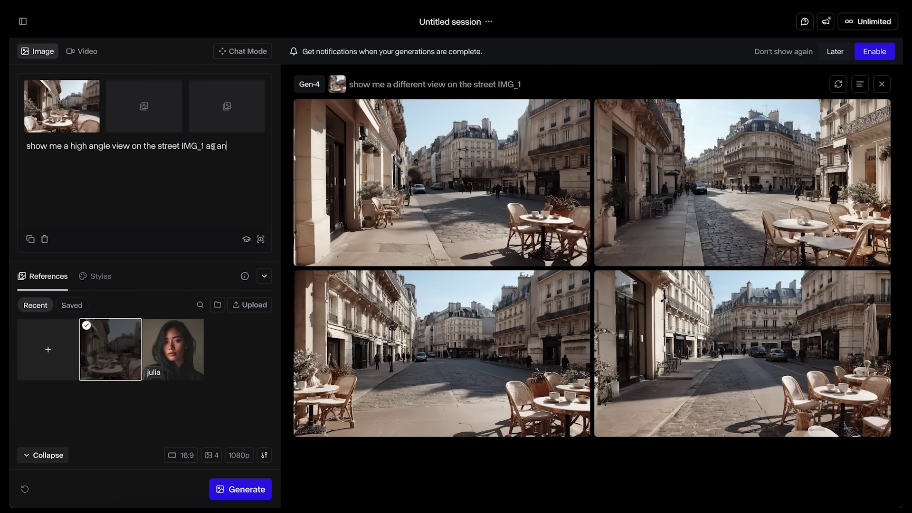
type("shing shot")
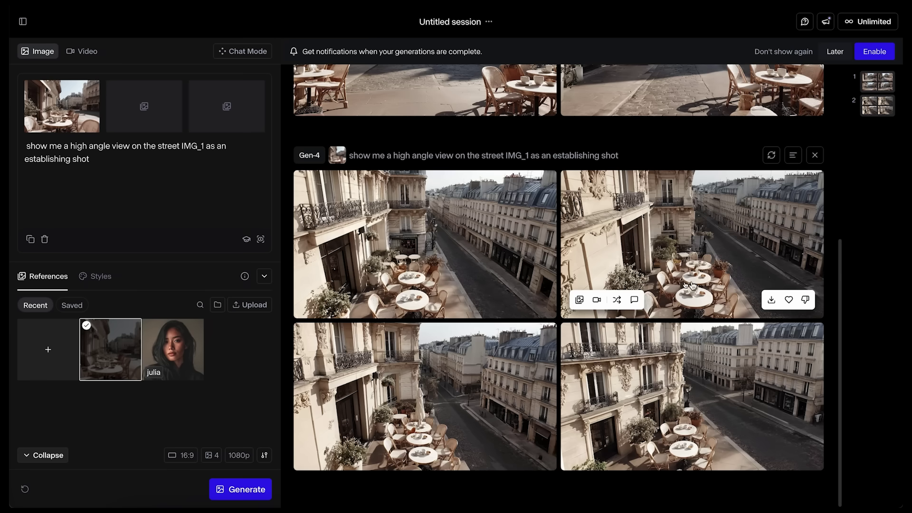
left_click(729, 410)
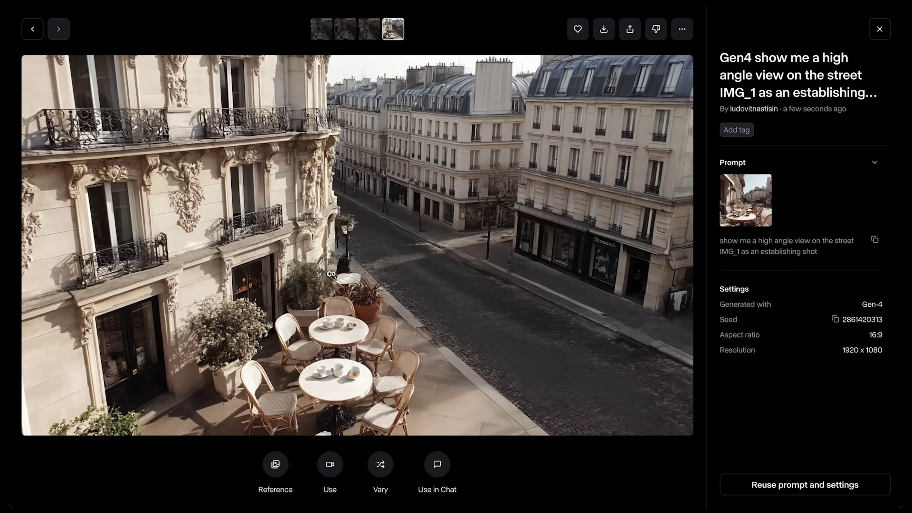
left_click(880, 29)
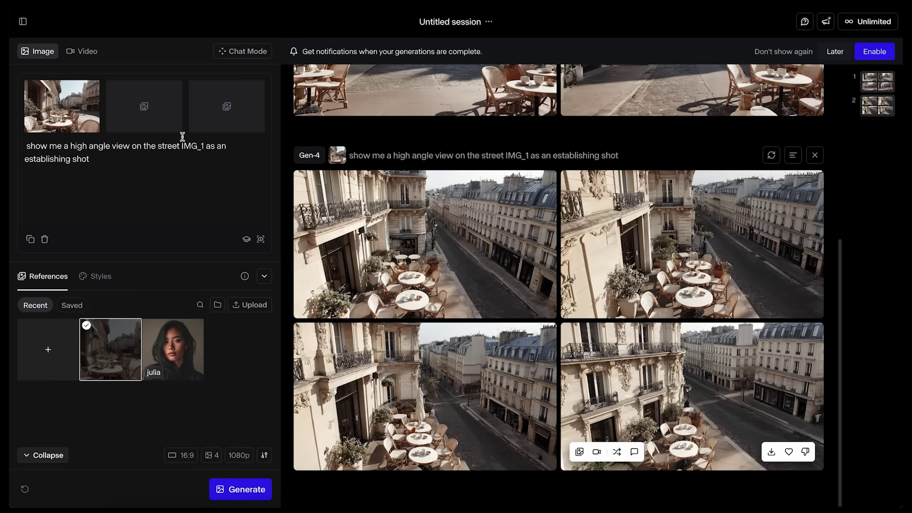
Open a blank layout sketch as another reference and brush a perspective street with windowed buildings on both sides and a green tree.
mouse_move(134, 108)
left_click(135, 108)
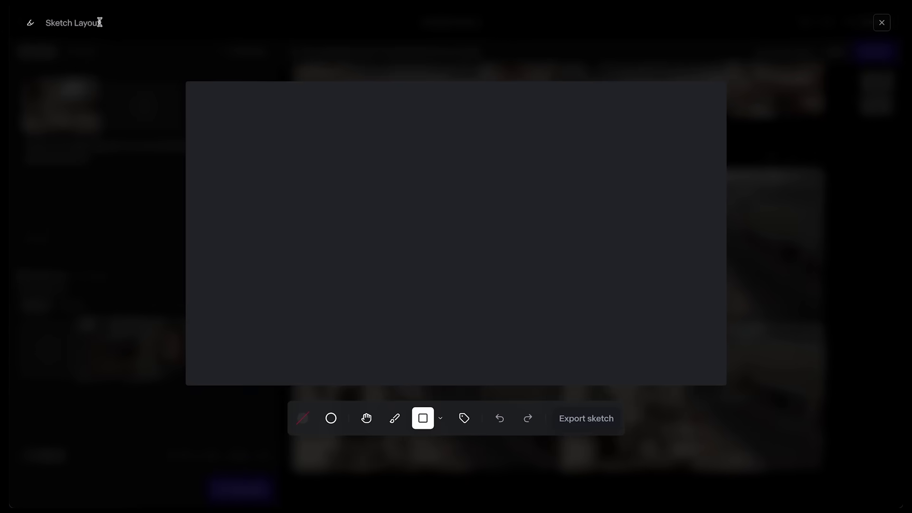
left_click(391, 420)
left_click_drag(421, 182, 335, 365)
left_click_drag(492, 179, 564, 370)
left_click_drag(389, 88, 397, 226)
mouse_move(332, 94)
left_mouse_down()
mouse_move(334, 330)
mouse_move(331, 311)
left_mouse_up()
left_click_drag(242, 116, 244, 378)
mouse_move(254, 133)
left_mouse_down()
mouse_move(255, 167)
mouse_move(272, 125)
mouse_move(304, 153)
left_mouse_up()
left_click_drag(304, 153, 311, 108)
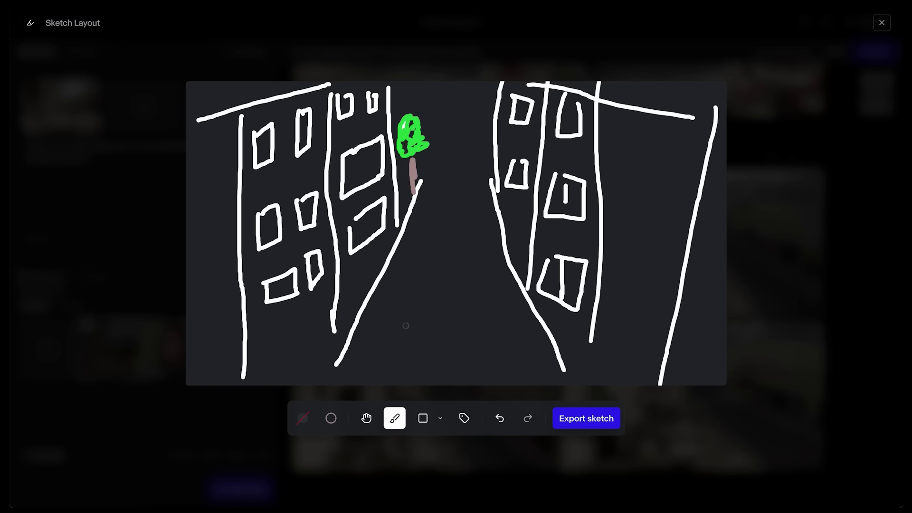
Label the sketched tree "tree" and the buildings on both sides of the street "buildings".
left_click(464, 420)
left_click(406, 105)
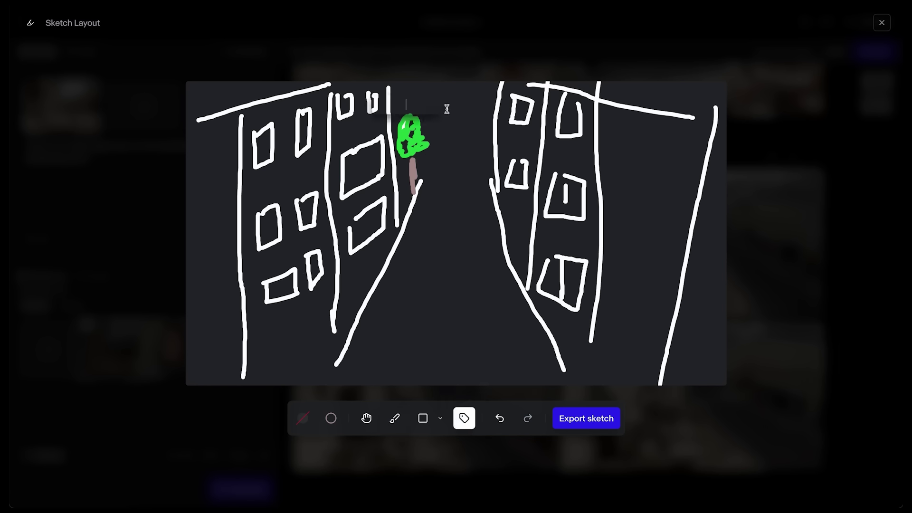
left_click(464, 419)
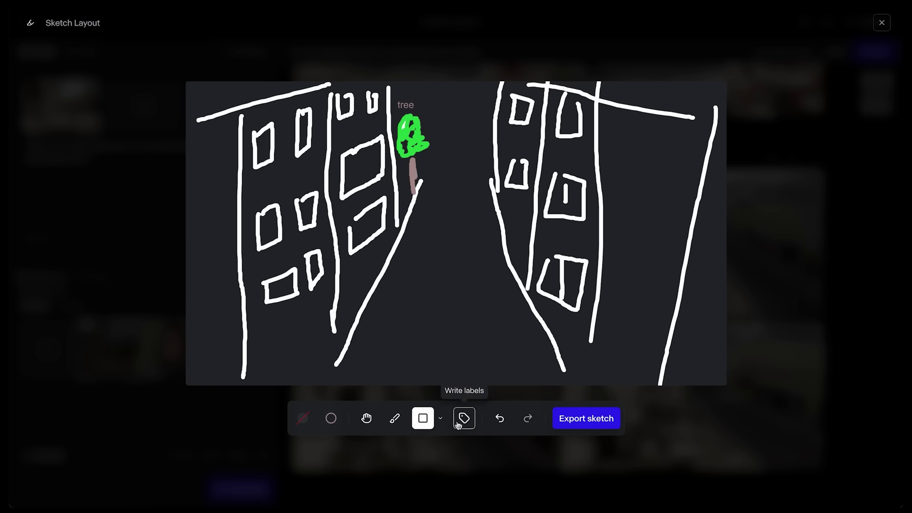
left_click(619, 159)
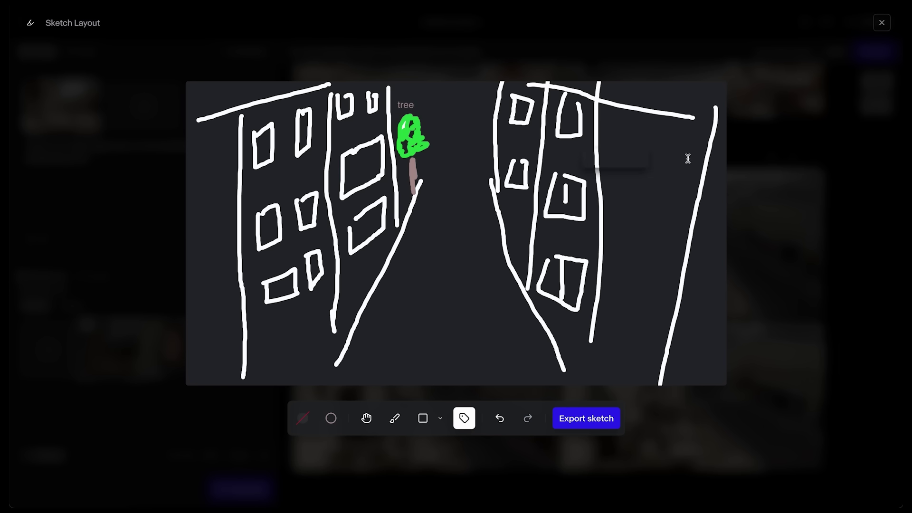
type("buildings")
left_click(262, 182)
type("buildings")
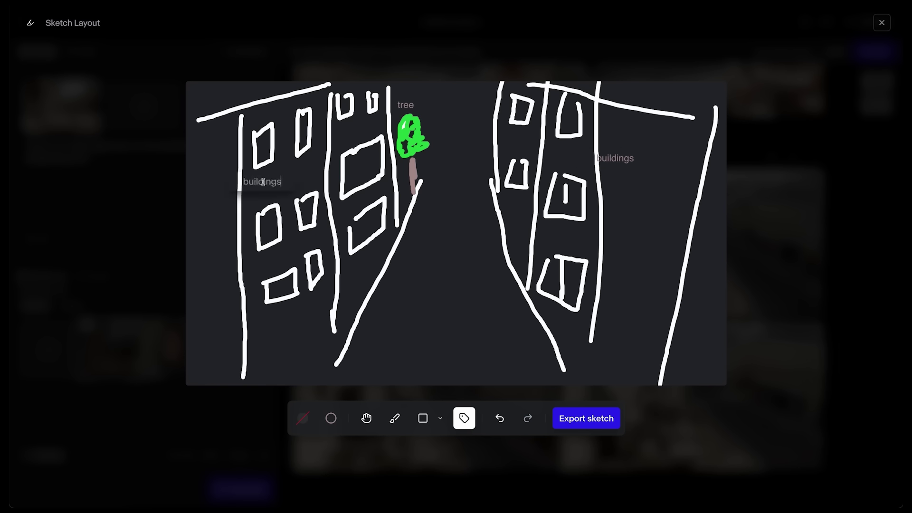
Label the area between the two street lines "road" and export the sketch as a reference.
left_click(423, 422)
left_click(464, 419)
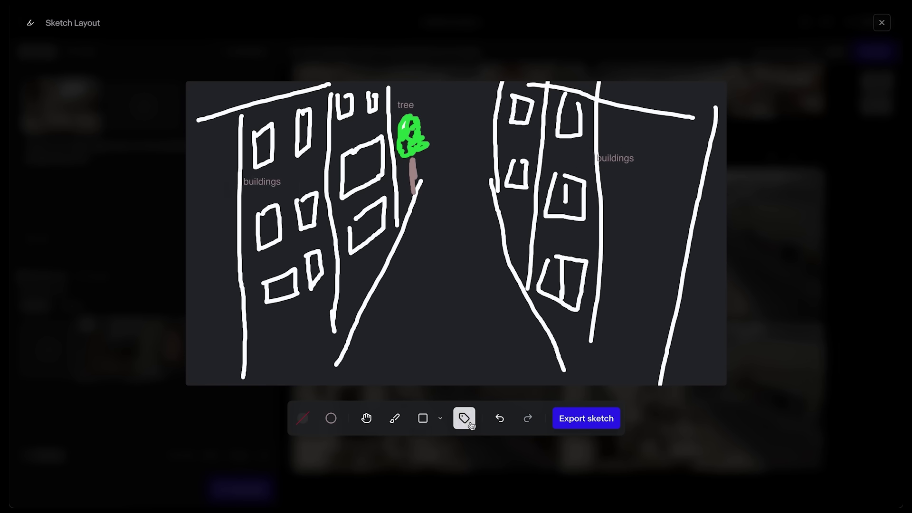
left_click(427, 303)
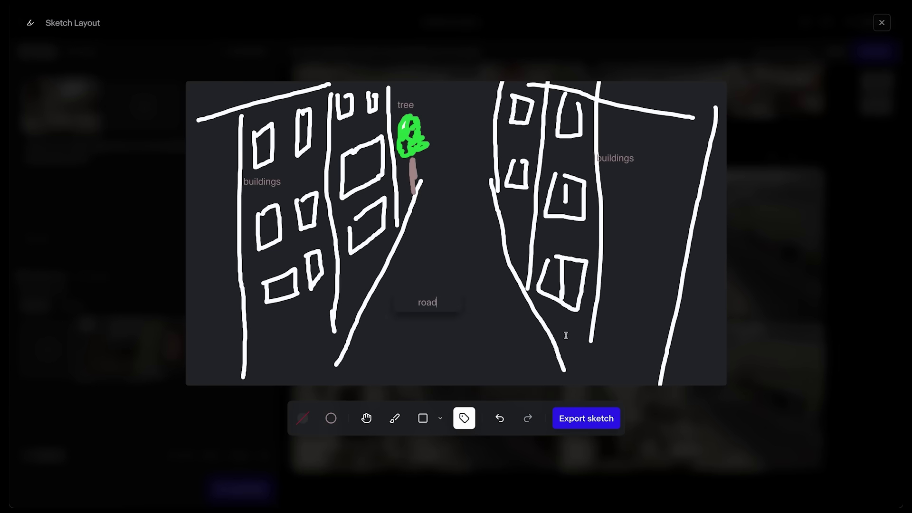
left_click(608, 423)
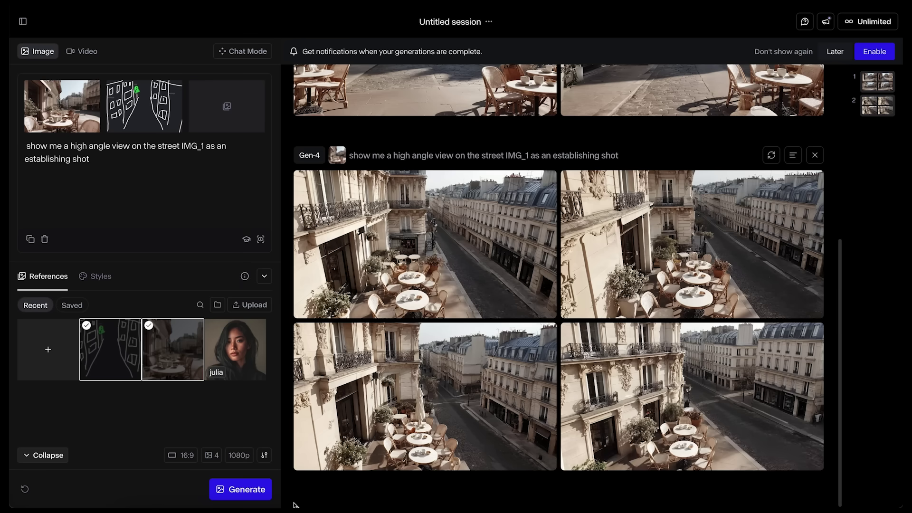
Generate images with the sketch reference, and again using the prompt "show me a high angle centered view IMG_2 on the street IMG_1 as an establishing shot".
left_click(254, 494)
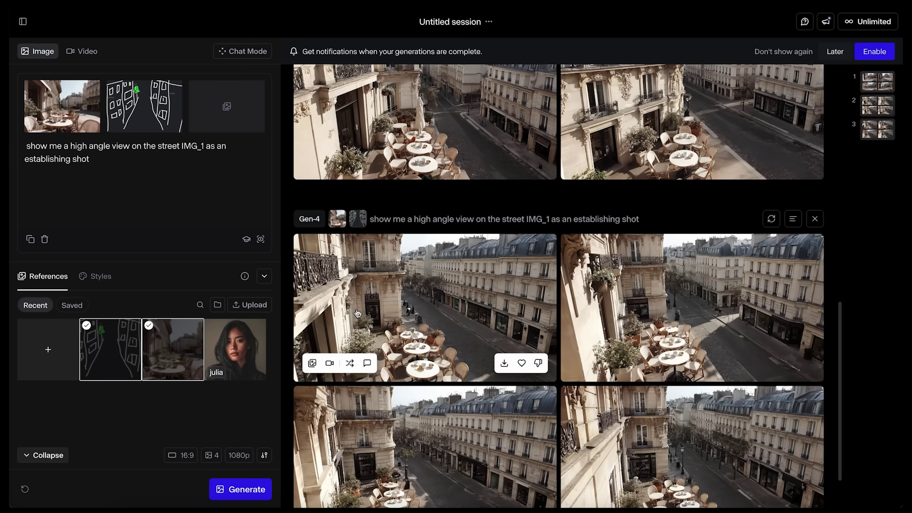
mouse_move(138, 116)
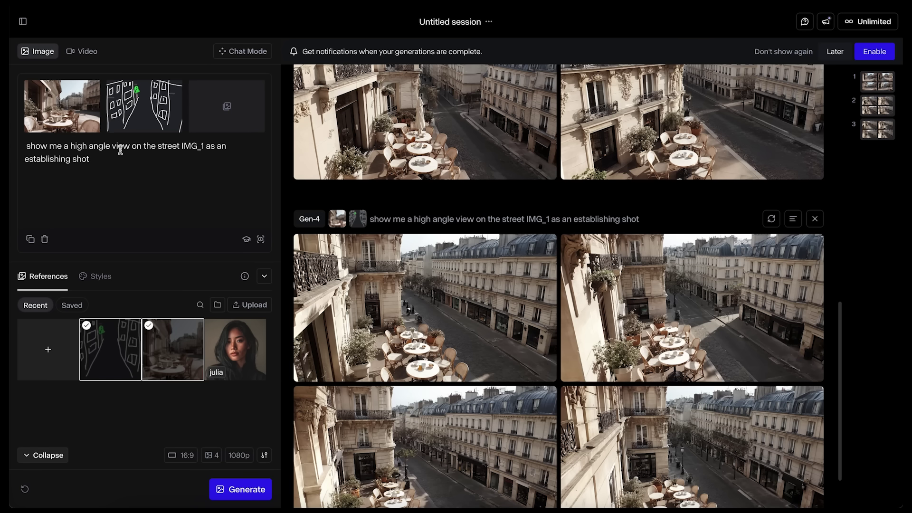
type("center")
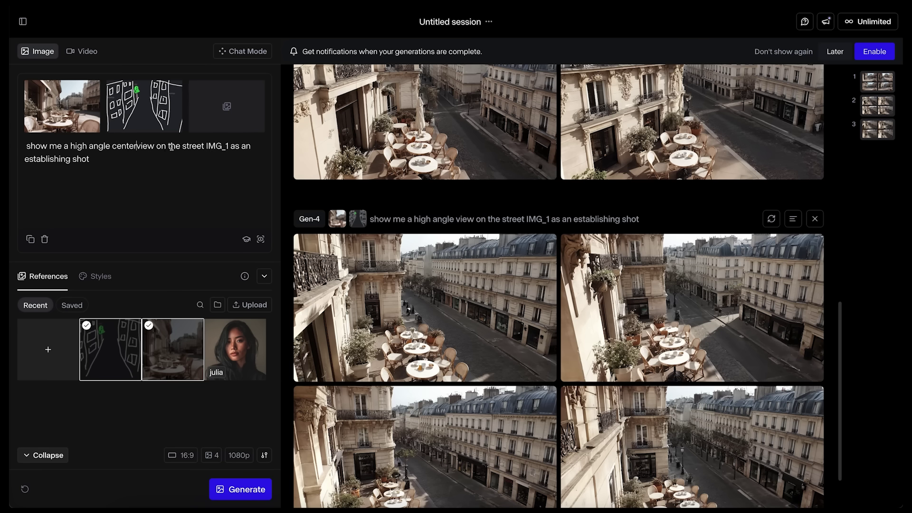
type("ed ")
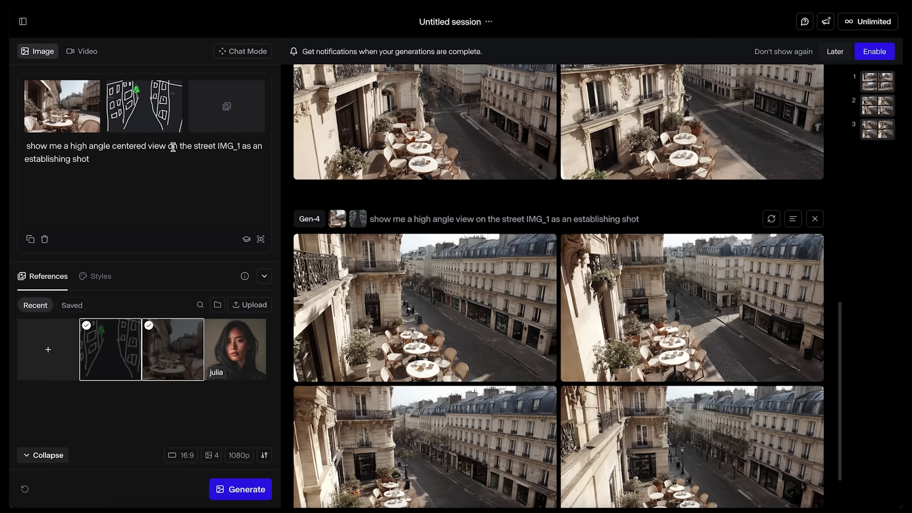
type("@")
left_click(188, 186)
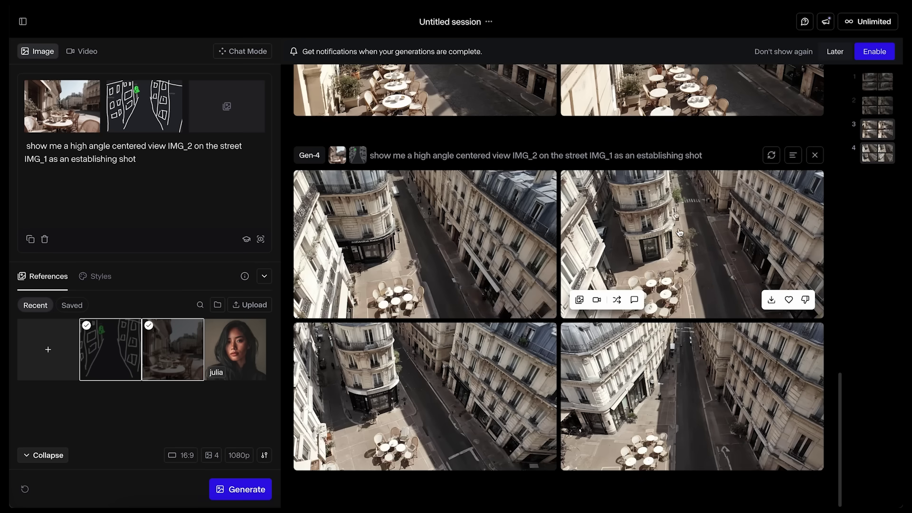
Browse the centered-view results enlarged from the second to the fourth, and generate another batch from the same prompt.
left_click(686, 198)
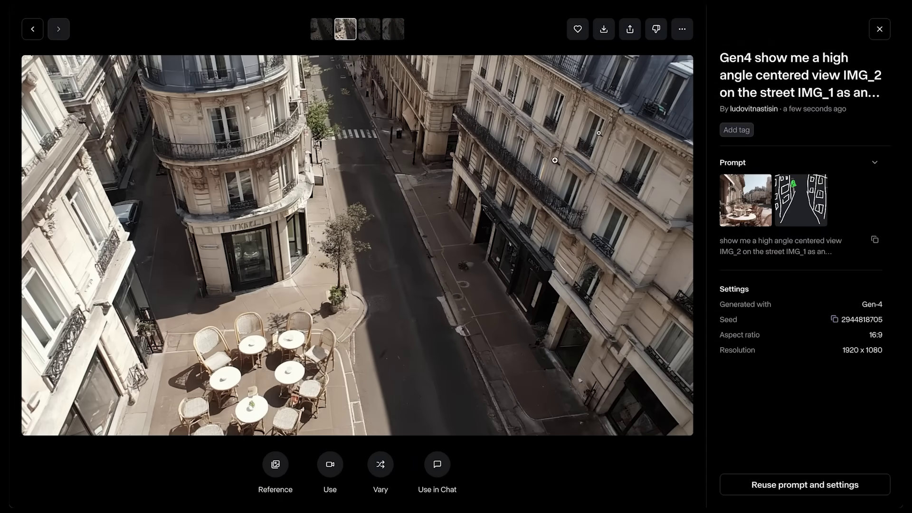
key("Right")
key("Right")
key("Left")
key("Right")
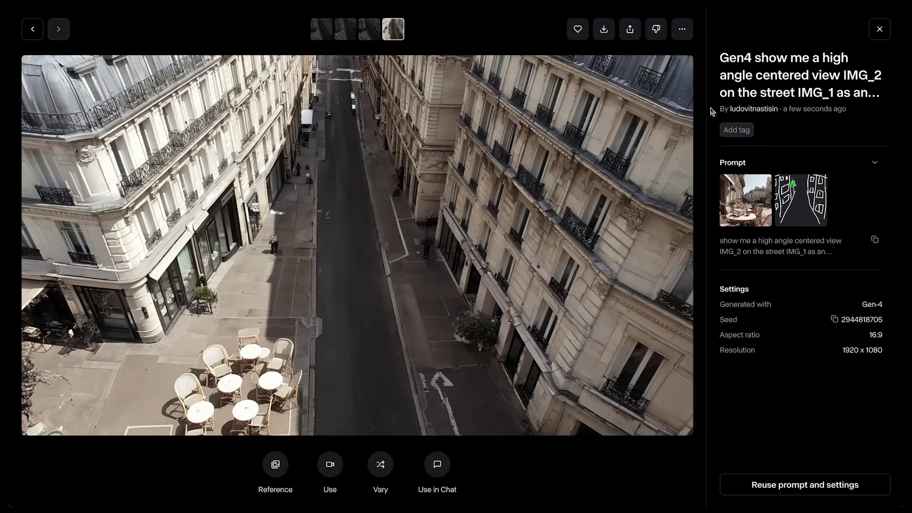
left_click(880, 29)
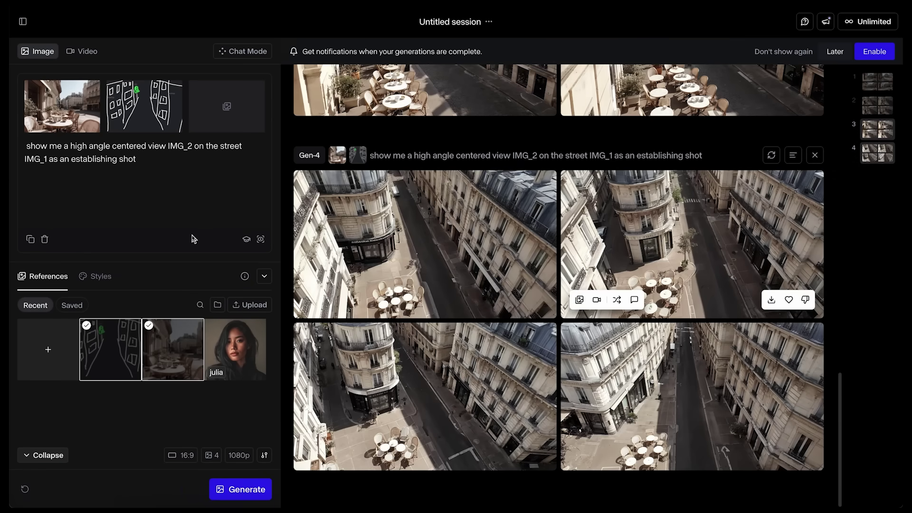
left_click(238, 492)
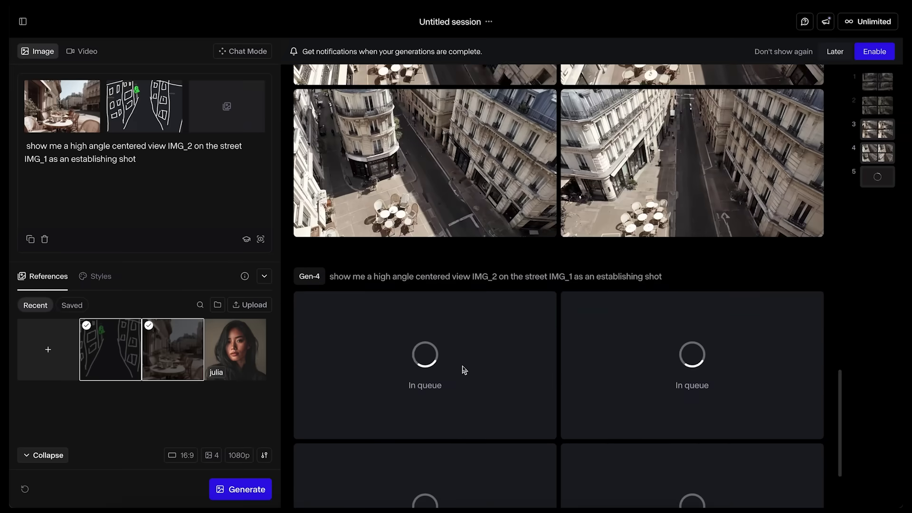
scroll(427, 380, "up", 5)
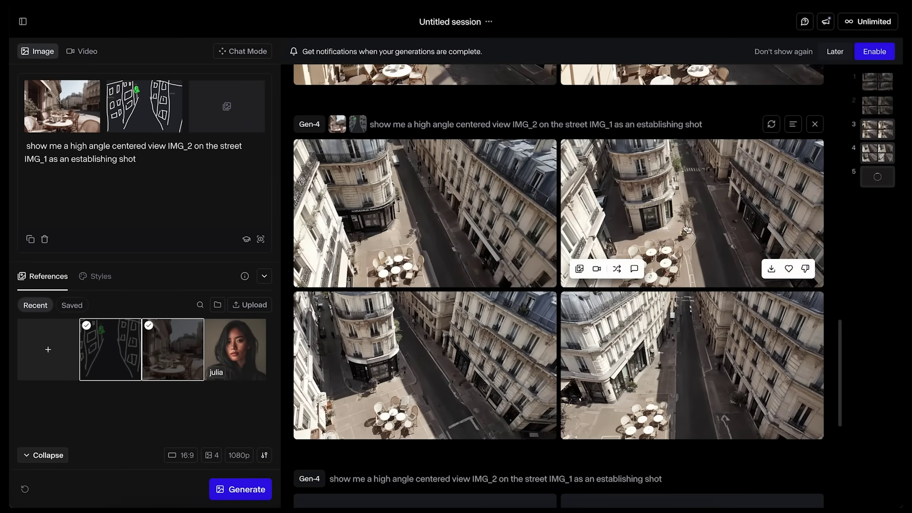
Remove the street sketch from the prompt and delete it from the recent references.
mouse_move(157, 95)
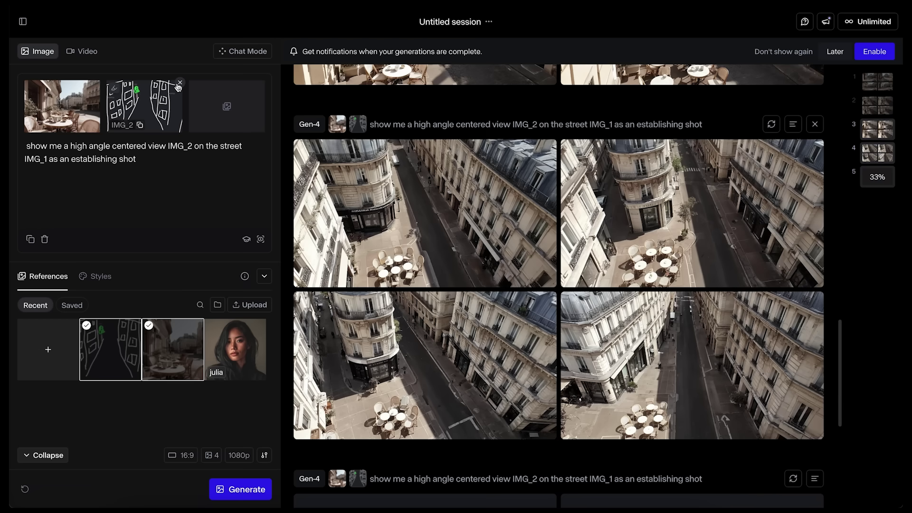
left_click(180, 84)
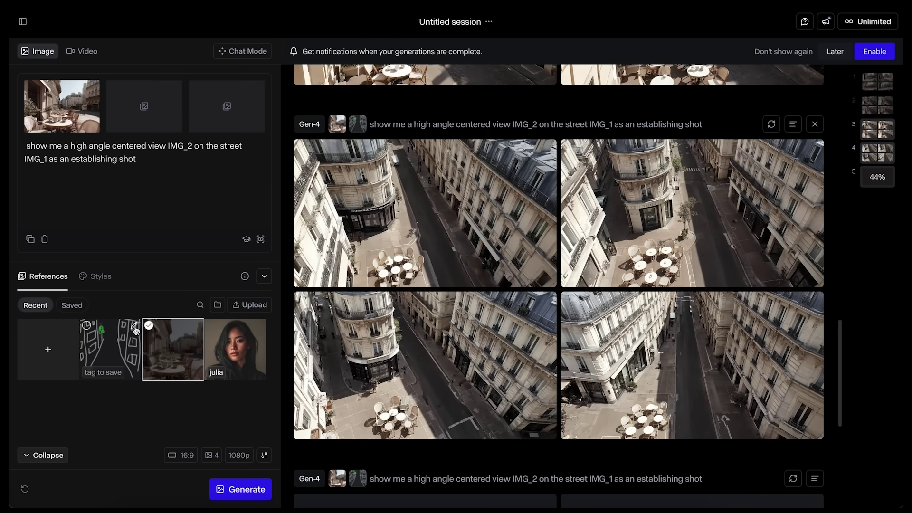
left_click(135, 327)
left_click(343, 373)
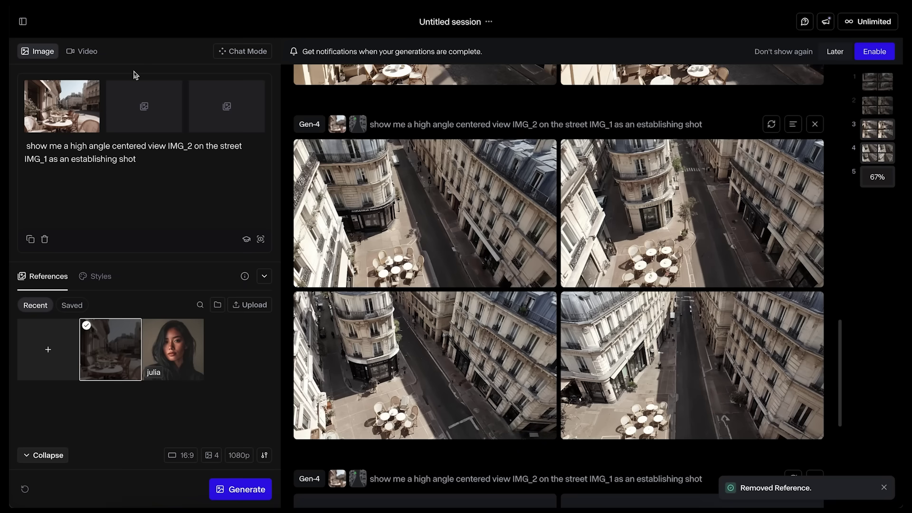
Generate images from a new prompt reading "show me", the portrait reference's tag, and "in the café on the paris streer IMG_1".
left_click(66, 162)
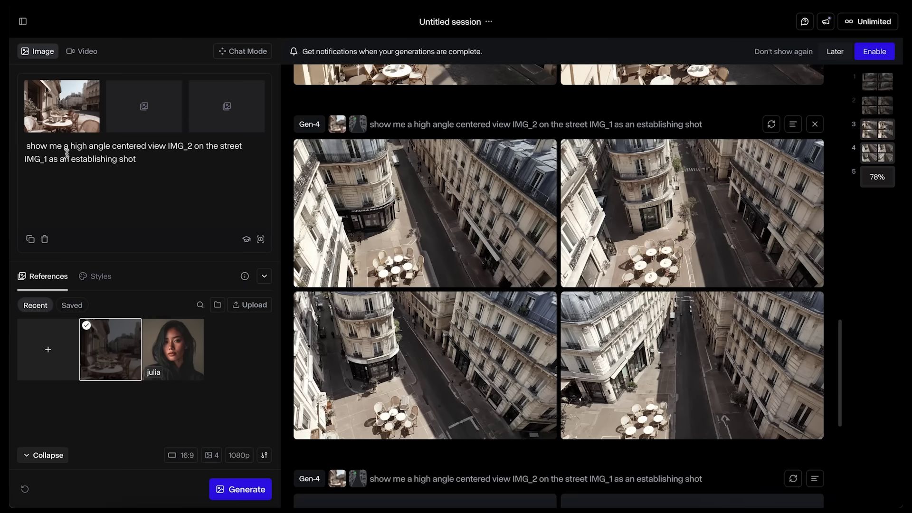
key("ctrl+a")
type("show me @ju")
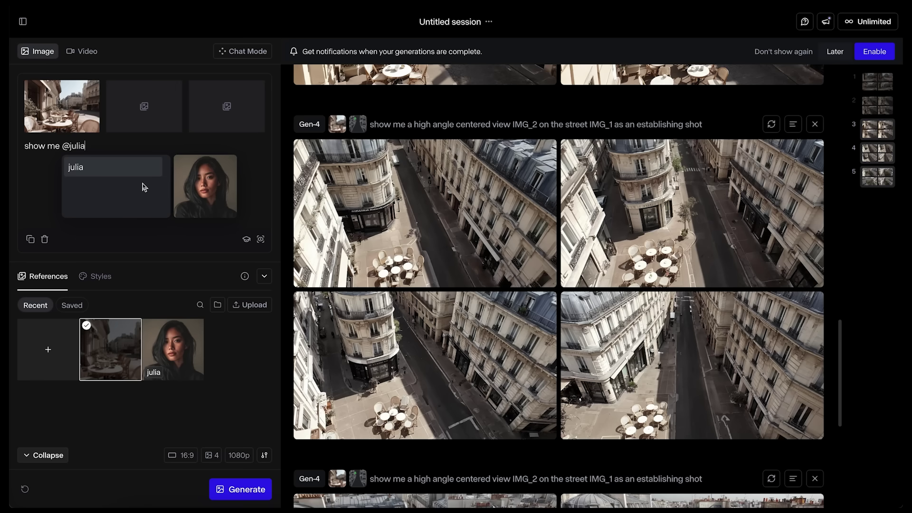
type("lia in the café on the paris streer")
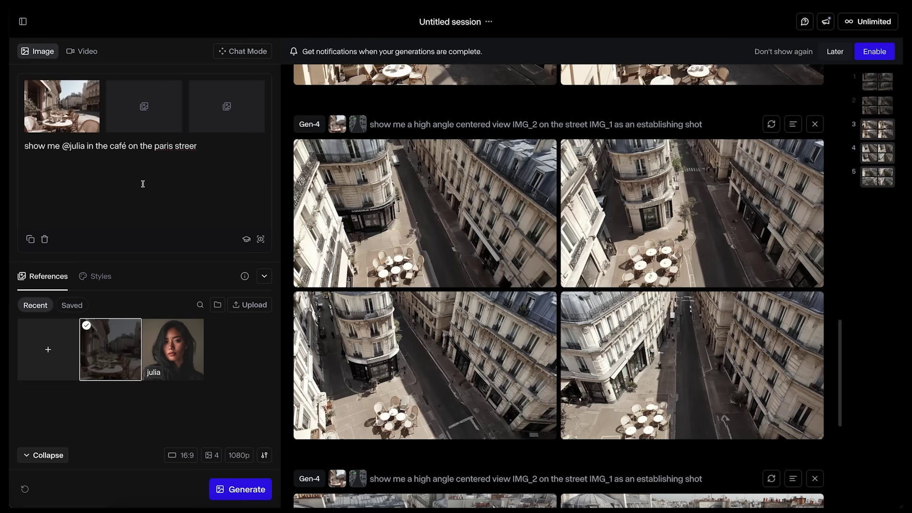
type("@")
left_click(216, 164)
left_click(232, 491)
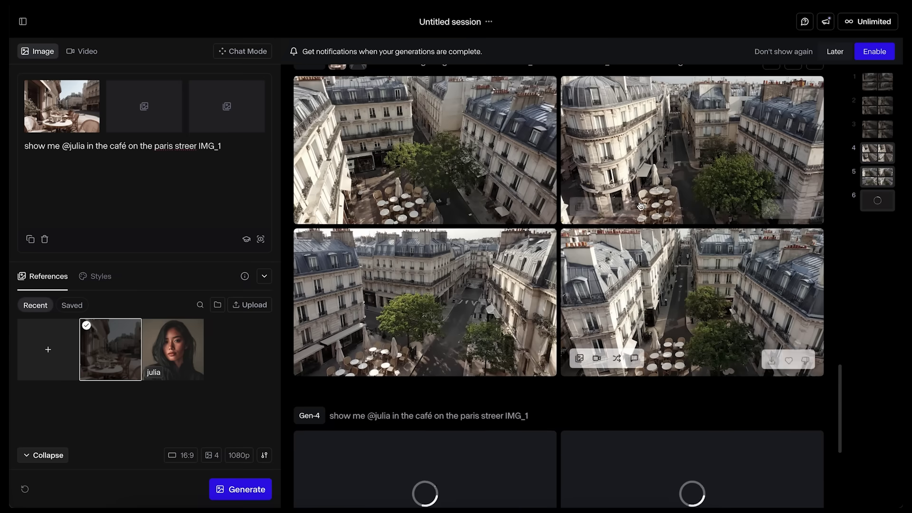
Use the third image of the latest high-angle street batch to generate a video from the prompt "establishin shot for ad commercial".
scroll(641, 205, "up", 1)
left_click(426, 189)
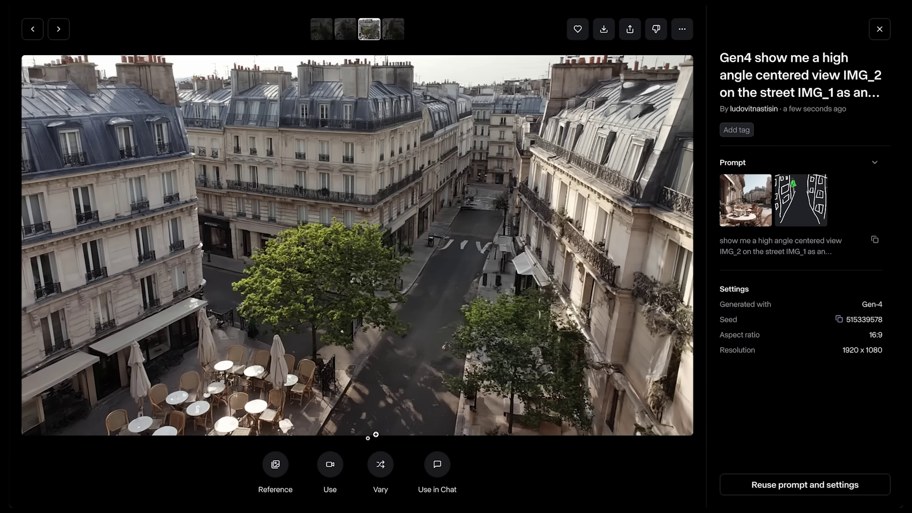
left_click(330, 467)
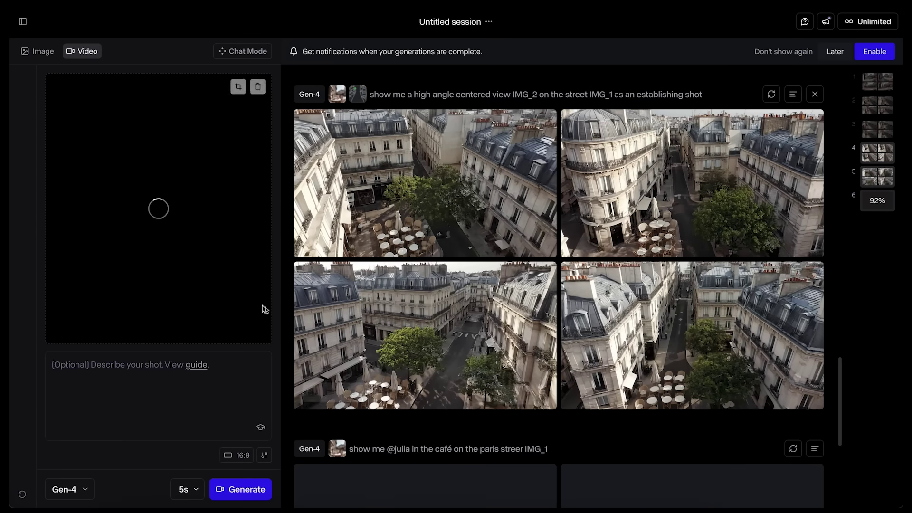
left_click(142, 370)
type("establishin shot for")
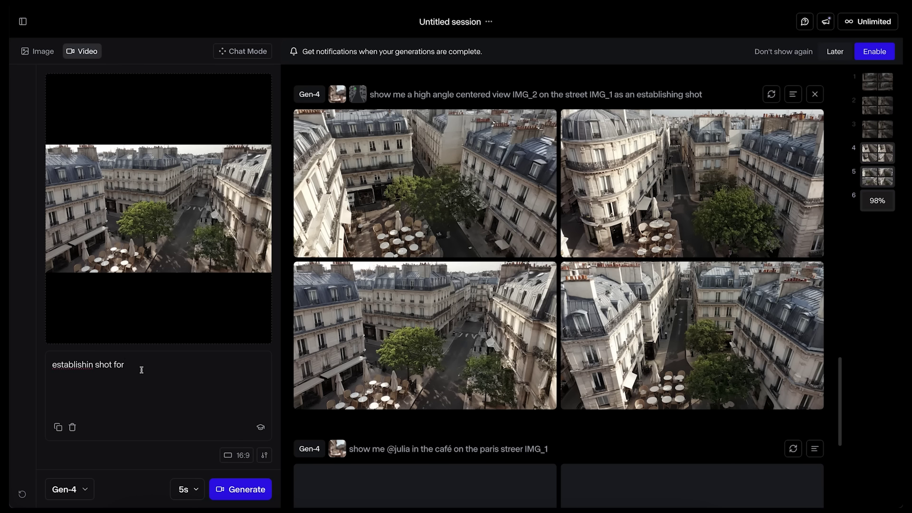
type("ad commercial")
left_click(237, 489)
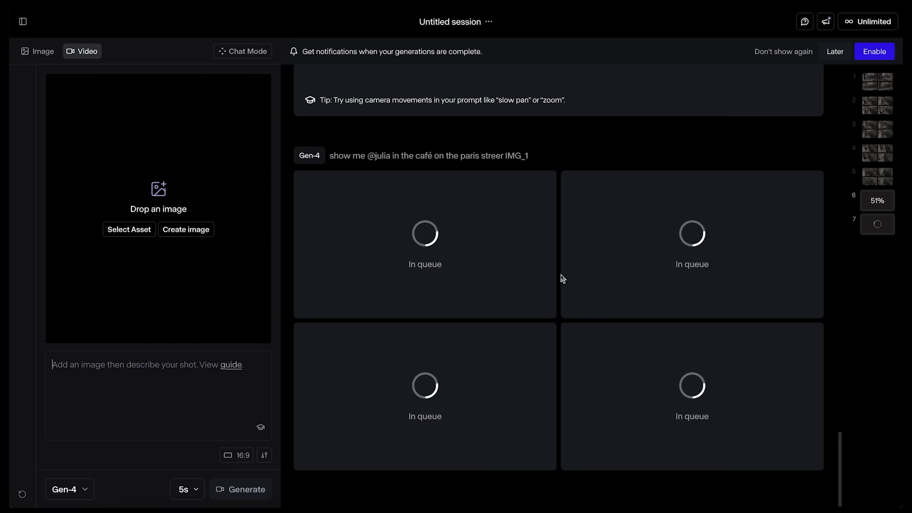
Return to image generation and view the first café result enlarged.
left_click(42, 57)
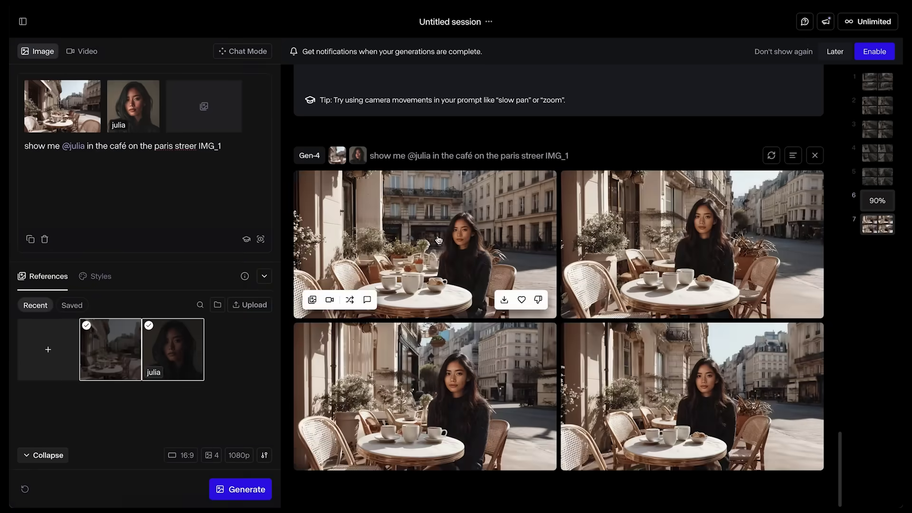
left_click(438, 240)
key("Left")
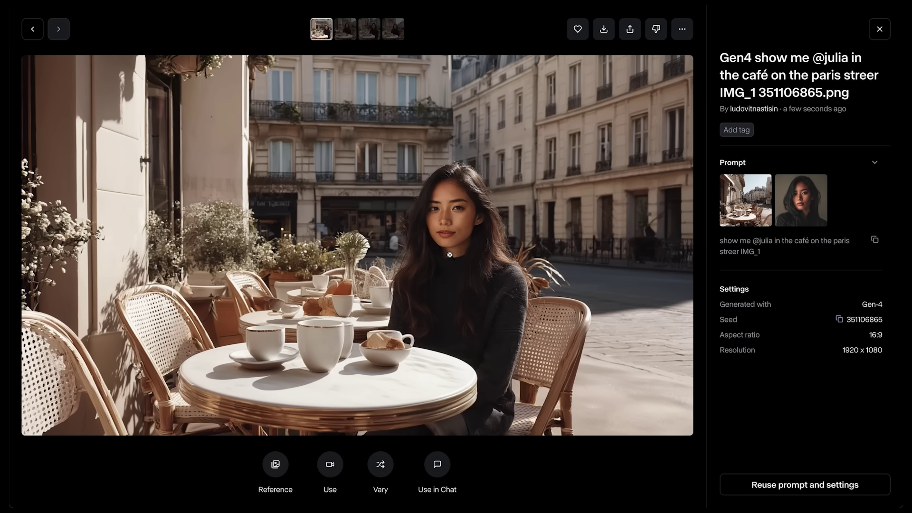
left_click(880, 29)
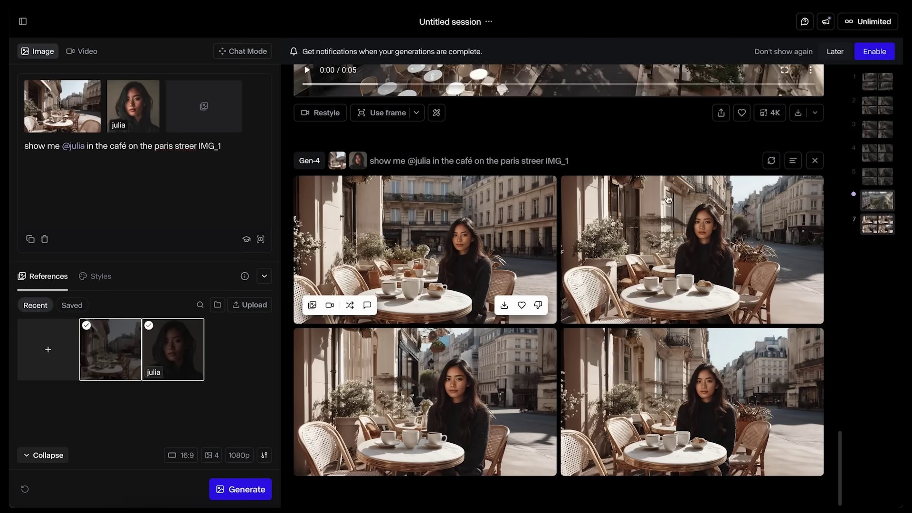
Generate another batch of images from the same café prompt.
left_click(246, 498)
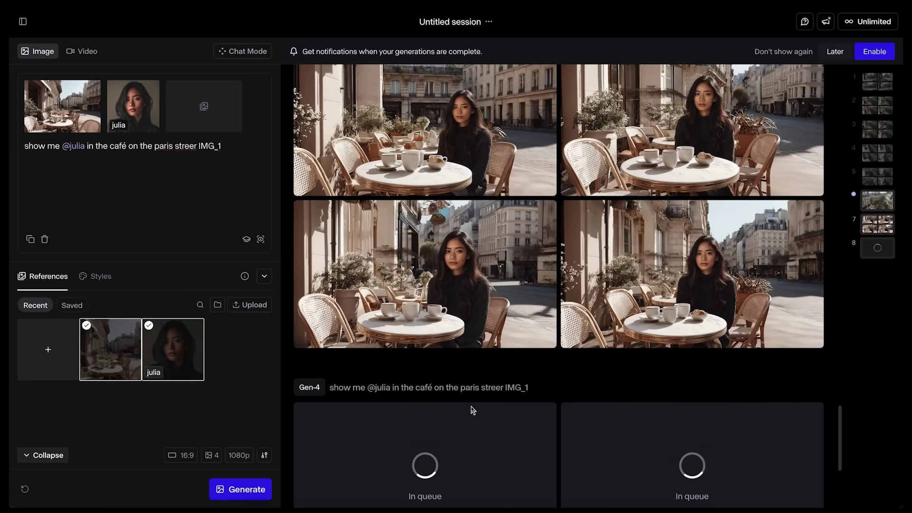
scroll(454, 169, "up", 2)
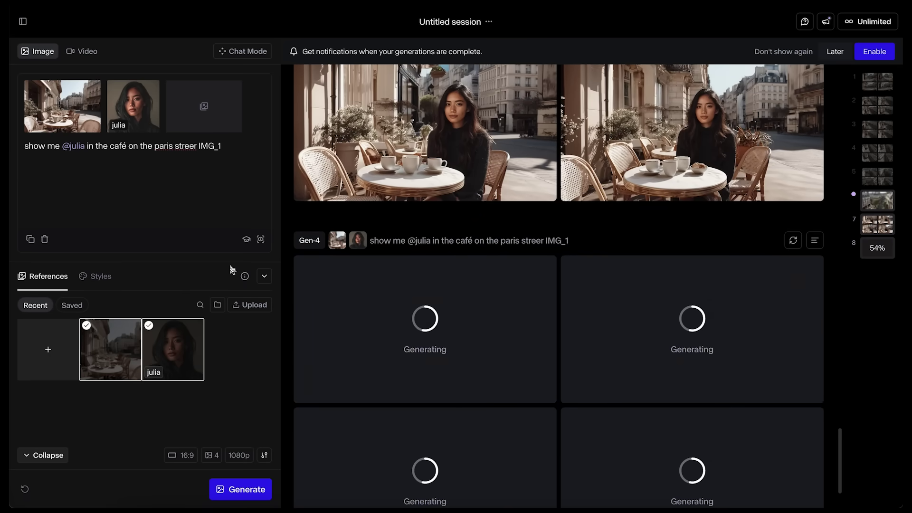
scroll(442, 270, "down", 1)
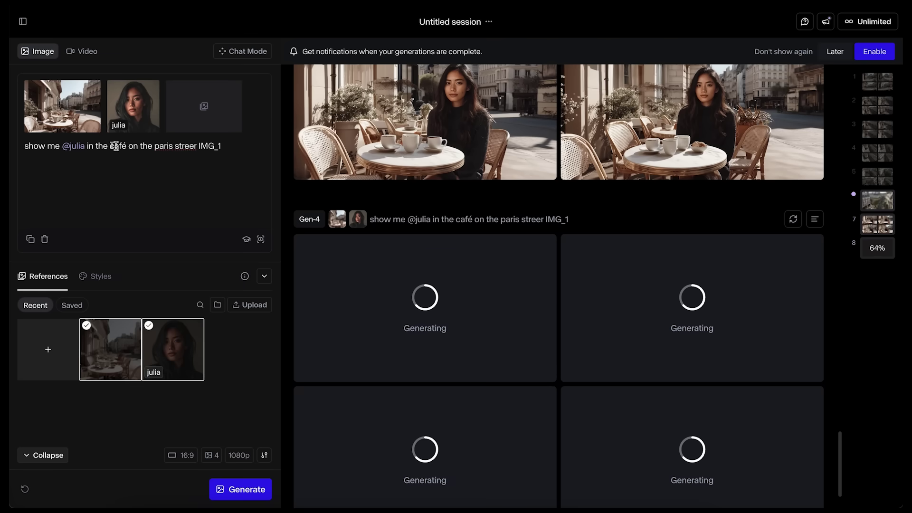
Reword the prompt after the portrait tag to read "in tight side detail view, drinking coffee at the café".
left_click(86, 146)
type("tight side por")
key("BackSpace")
key("BackSpace")
key("BackSpace")
type("detail view")
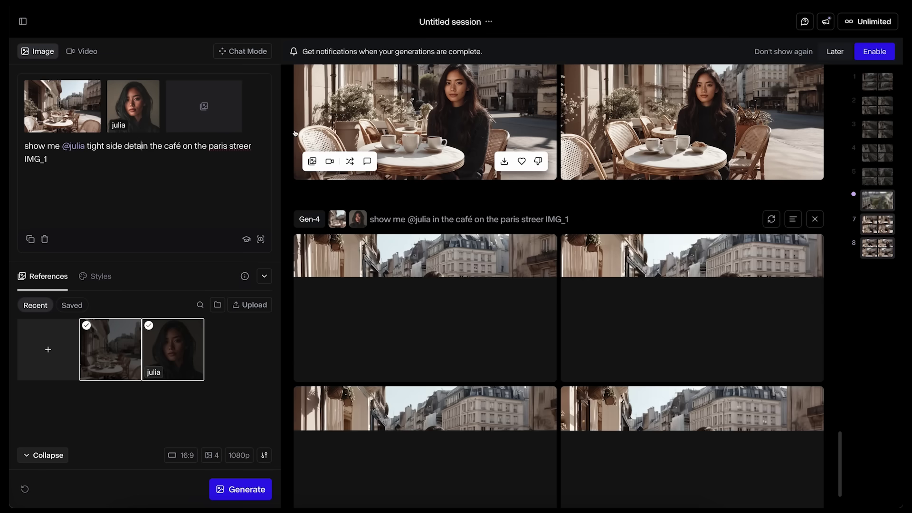
left_click(87, 146)
type("in")
left_click(172, 146)
type(", drinking coffee")
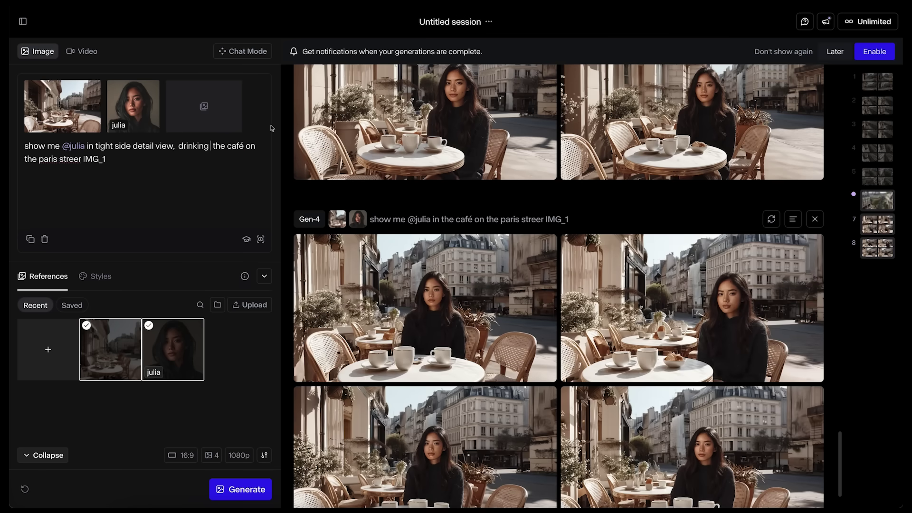
type(" at")
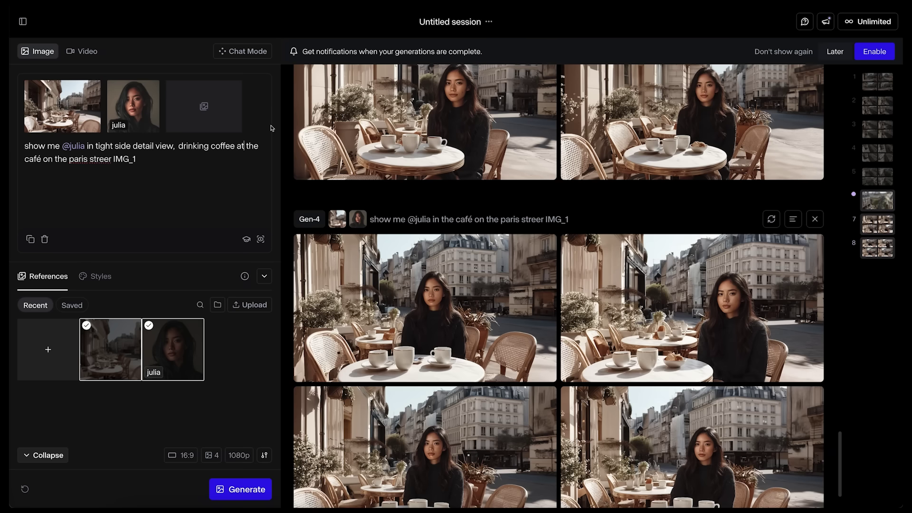
Correct the misspelled "streer" in the prompt to "street" and generate images from it.
double_click(102, 162)
type("street")
left_click(243, 489)
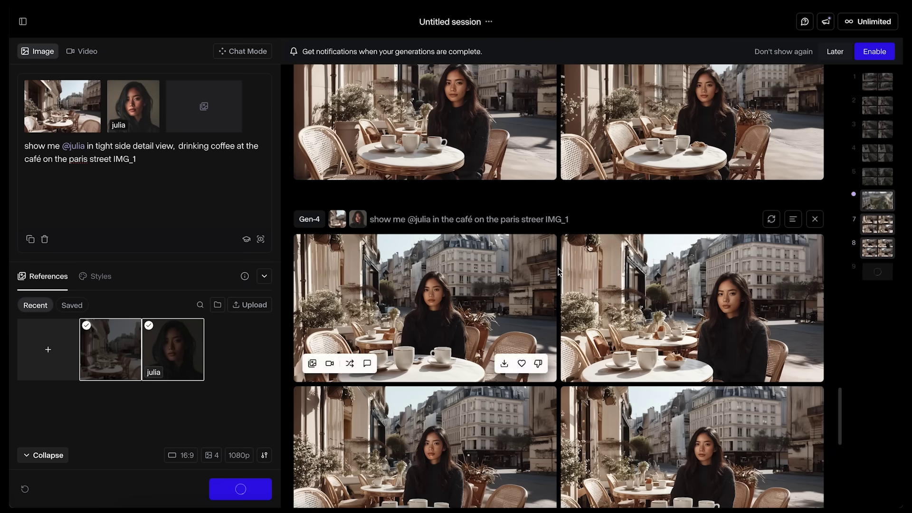
View several images of the latest café batches enlarged, one after another, and return to the session.
left_click(482, 167)
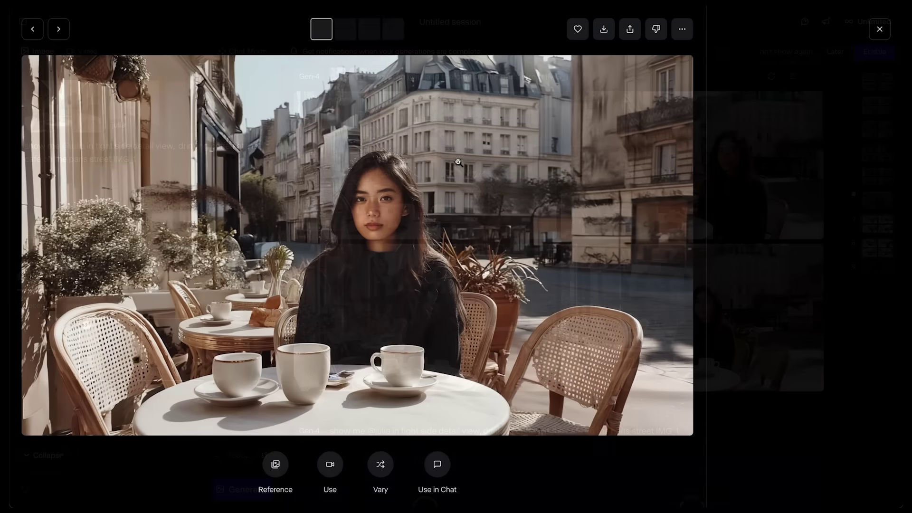
key("Right")
key("Right")
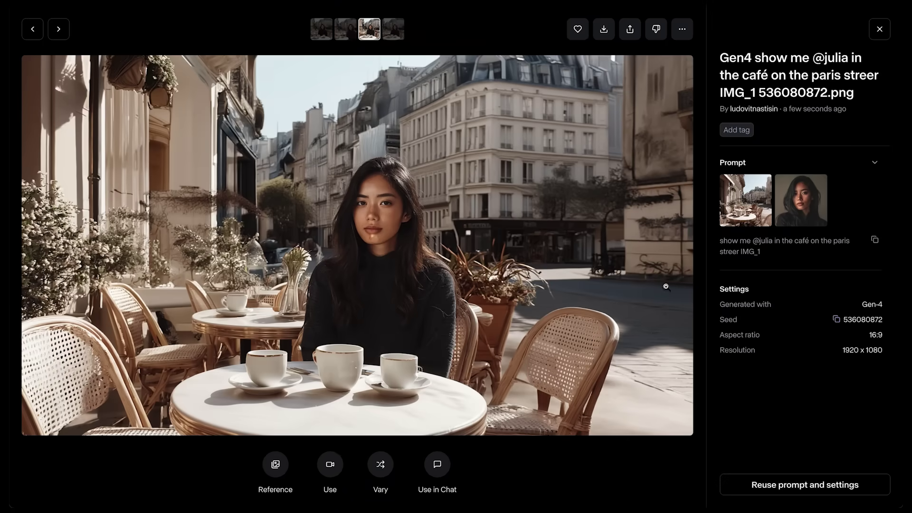
left_click(880, 28)
Reuse the earlier café prompt, append ", people walking in the background on the sidewalk", and generate images from it.
scroll(618, 285, "down", 3)
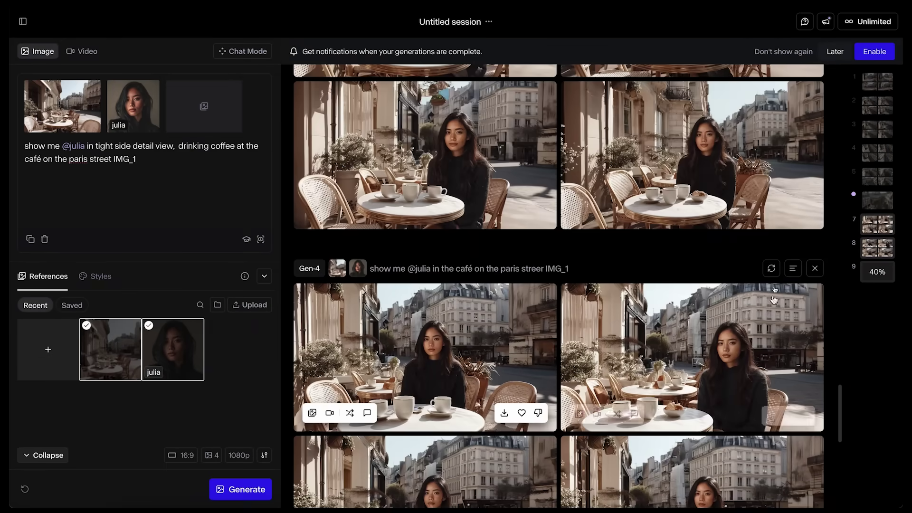
left_click(772, 269)
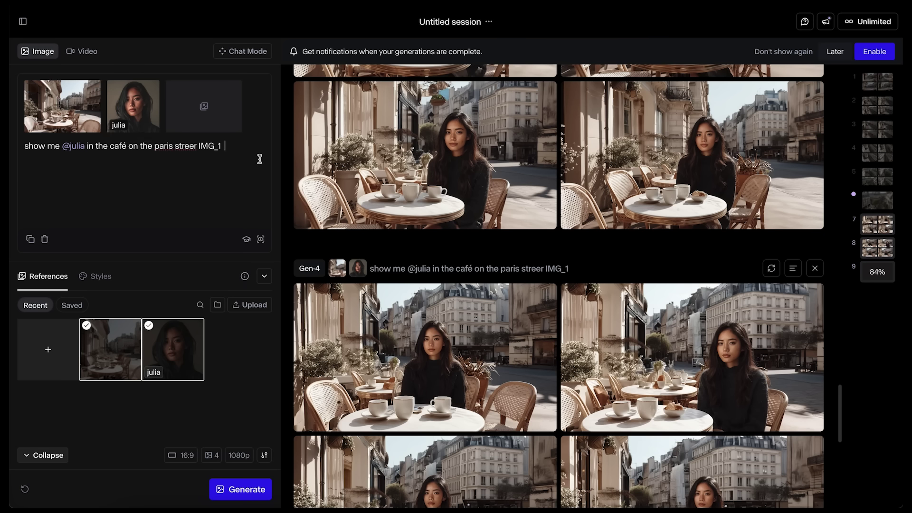
type(", pea")
type("ple walking in the background, on the s")
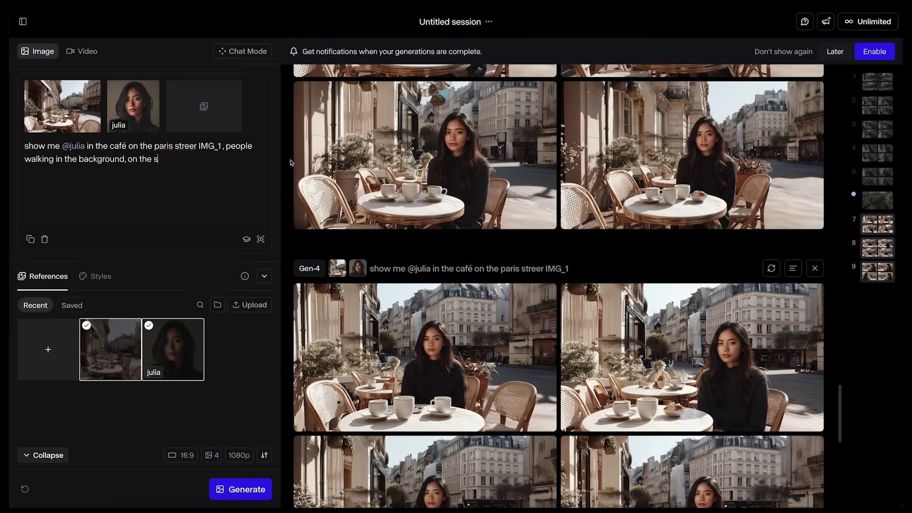
key("BackSpace")
key("BackSpace")
key("BackSpace")
key("BackSpace")
key("BackSpace")
key("BackSpace")
key("BackSpace")
key("BackSpace")
key("BackSpace")
key("BackSpace")
key("BackSpace")
key("BackSpace")
key("BackSpace")
type("on th")
left_click(252, 492)
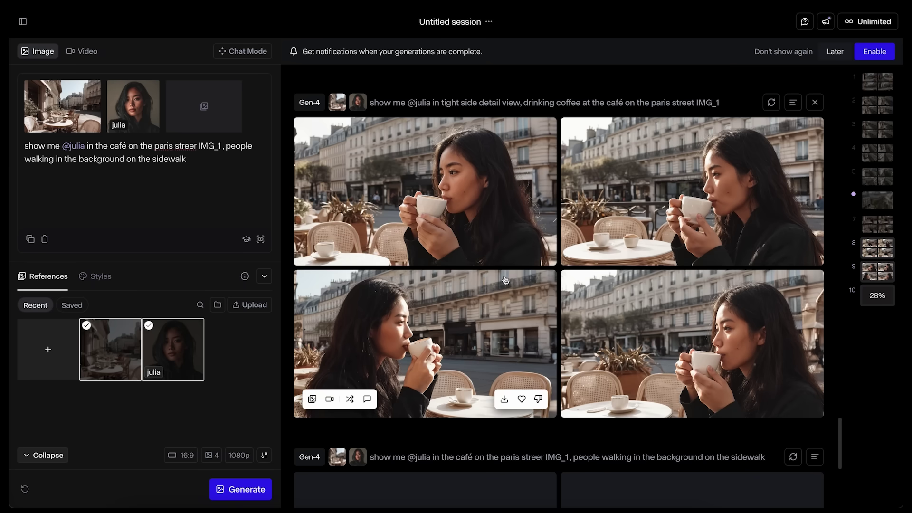
Compare the café portrait and coffee-drinking batches, and view the new images with people walking in the background enlarged.
scroll(468, 423, "up", 10)
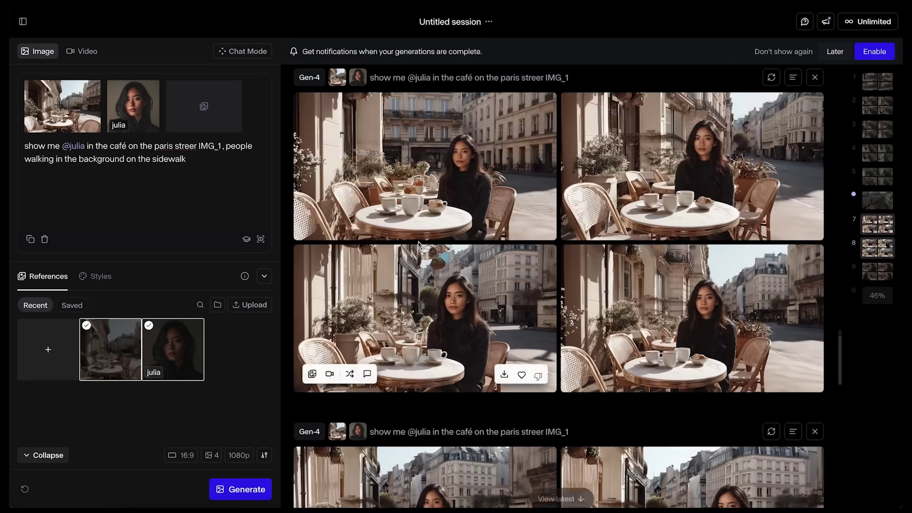
scroll(419, 245, "down", 5)
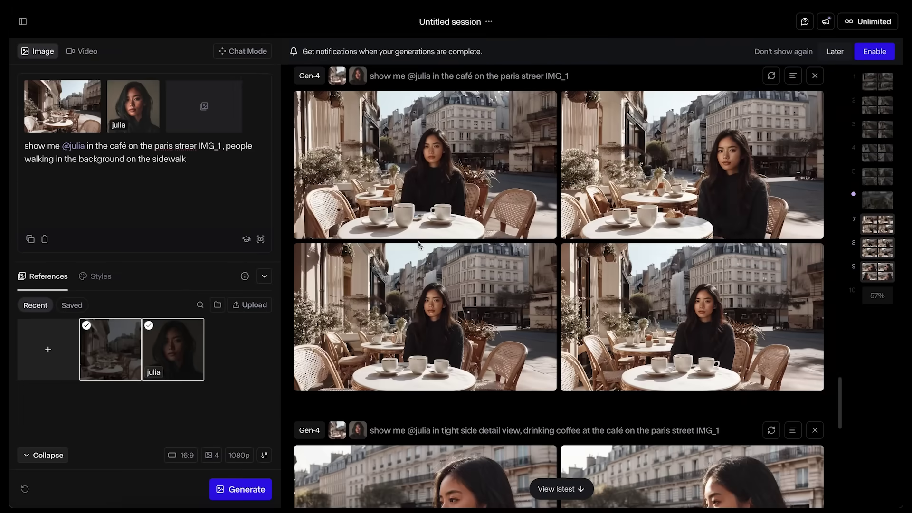
scroll(419, 245, "down", 1)
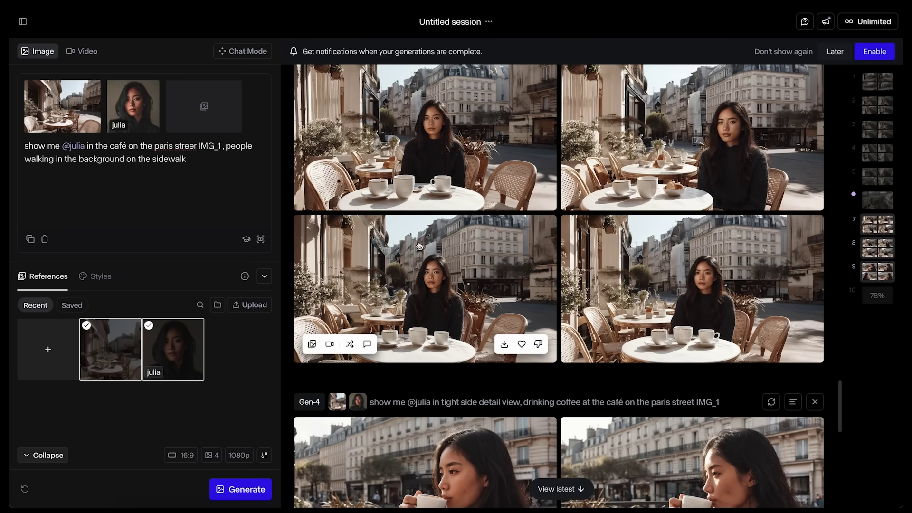
scroll(565, 309, "down", 6)
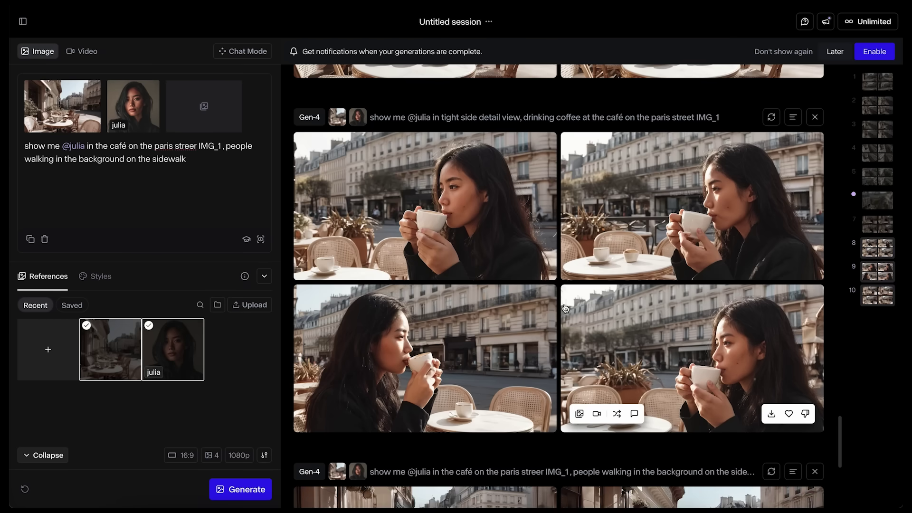
scroll(566, 309, "down", 1)
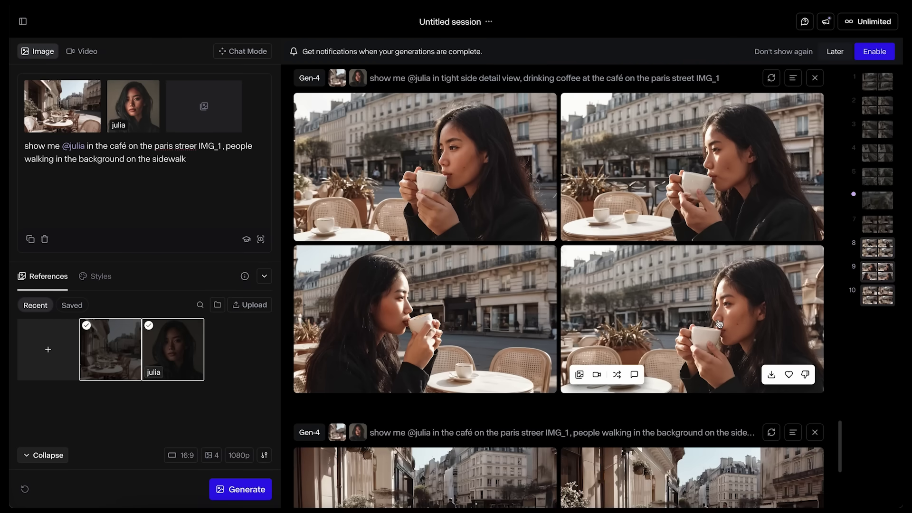
scroll(719, 324, "down", 6)
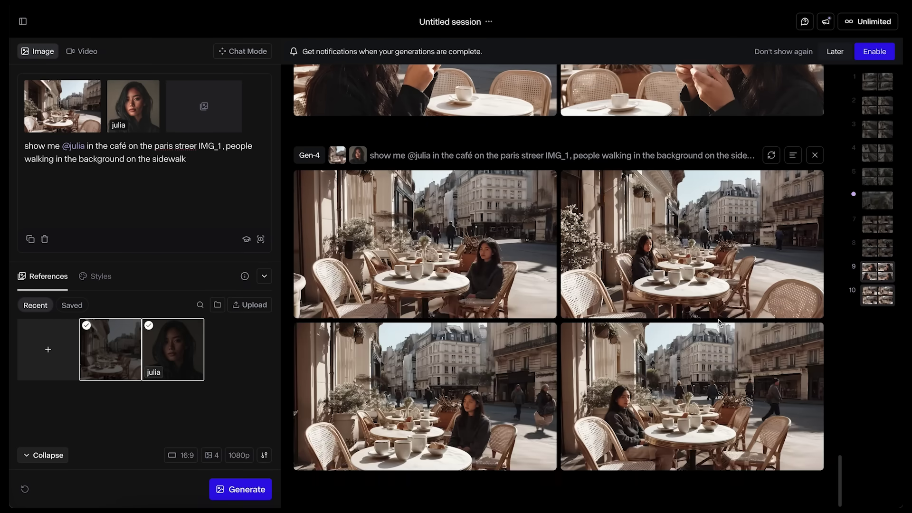
left_click(475, 381)
key("Right")
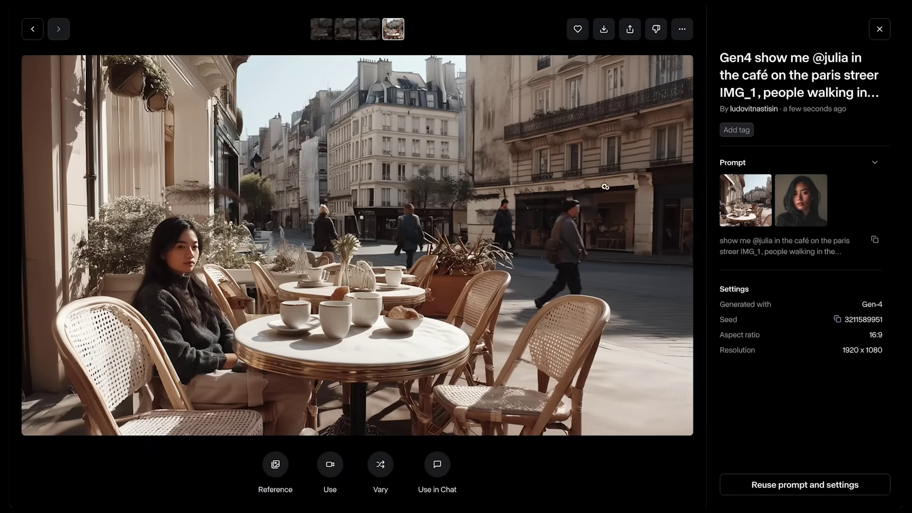
left_click(880, 30)
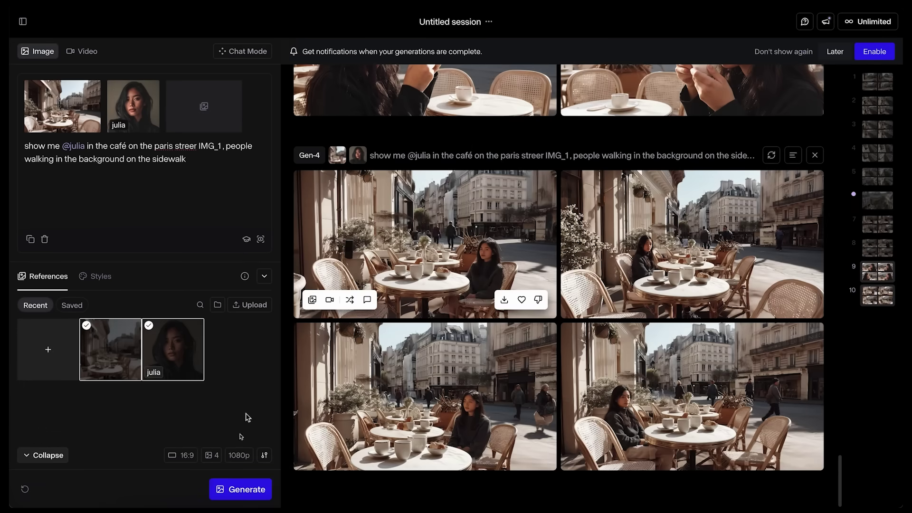
Generate another batch from the same prompt and use the fourth coffee-drinking side view as the input image for a video.
left_click(247, 492)
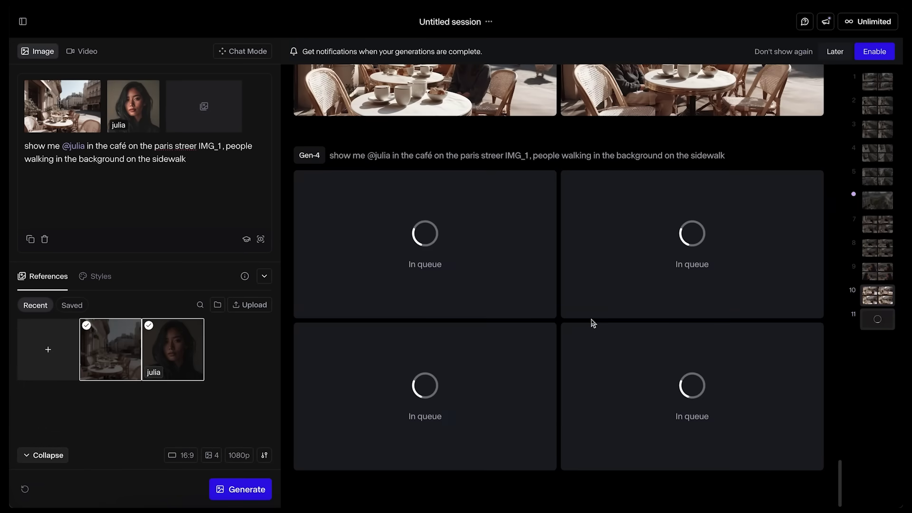
scroll(592, 323, "up", 8)
scroll(592, 323, "up", 5)
left_click(592, 323)
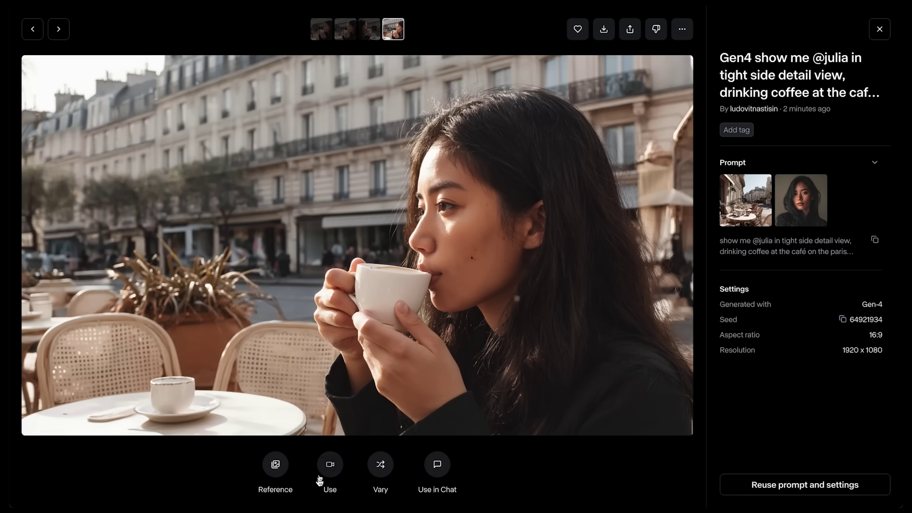
left_click(330, 466)
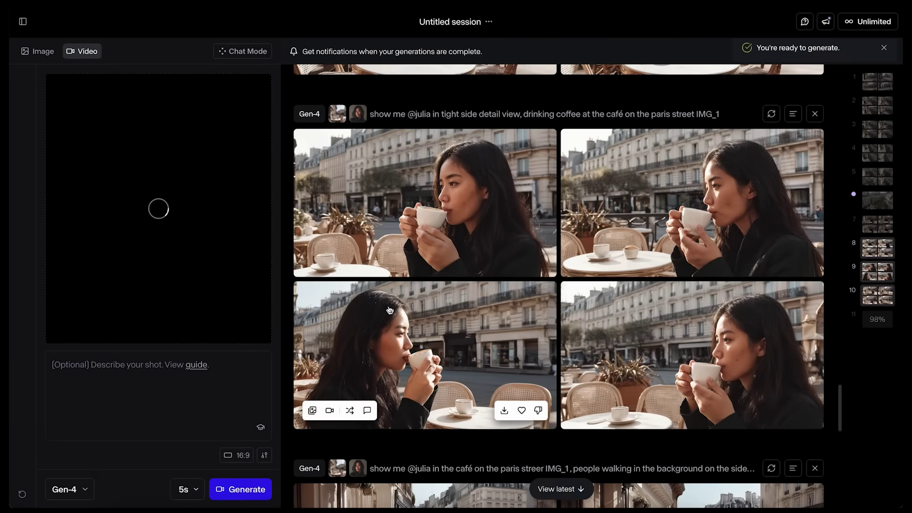
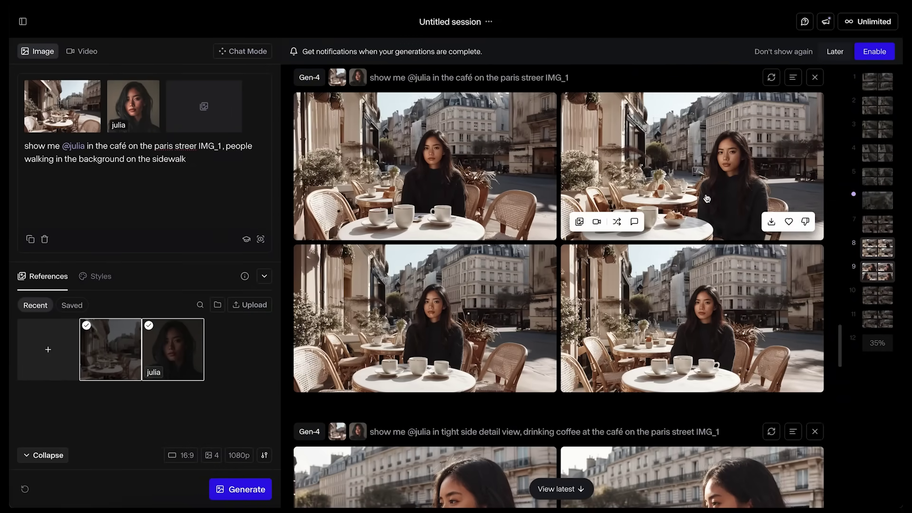
Insert "she is looking to the side," before "people walking" in the image prompt and generate images from it.
scroll(707, 196, "down", 10)
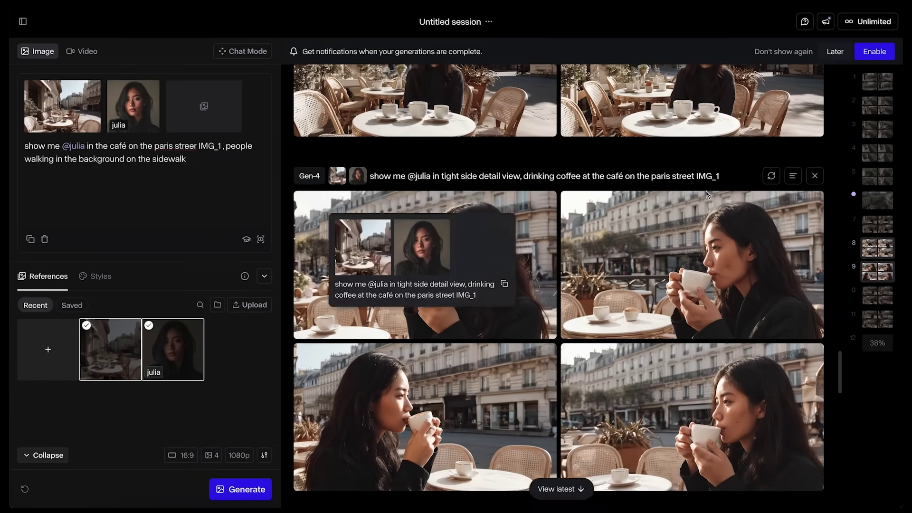
scroll(707, 195, "down", 5)
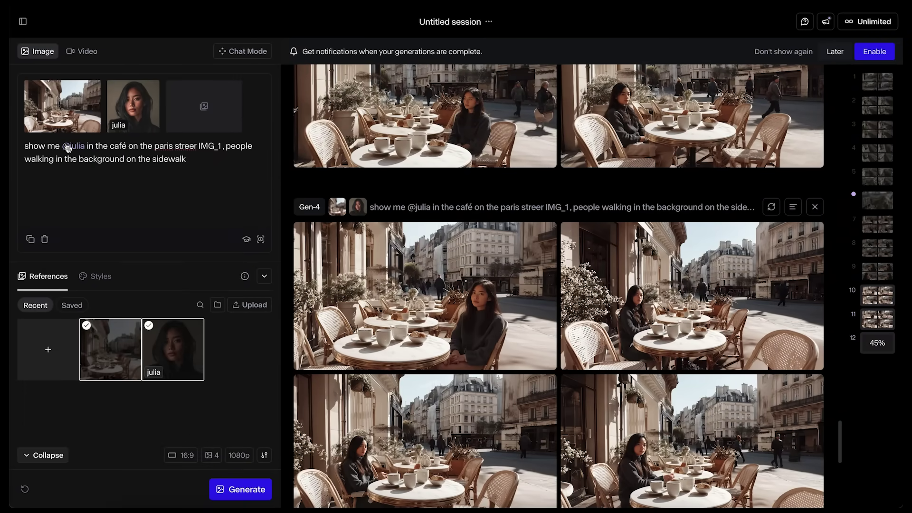
left_click(226, 146)
type("she is")
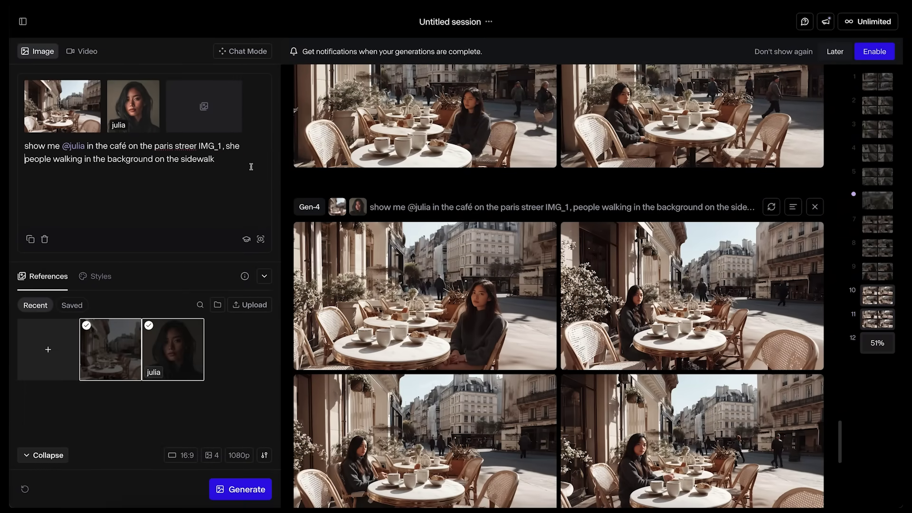
type(" looking to the s")
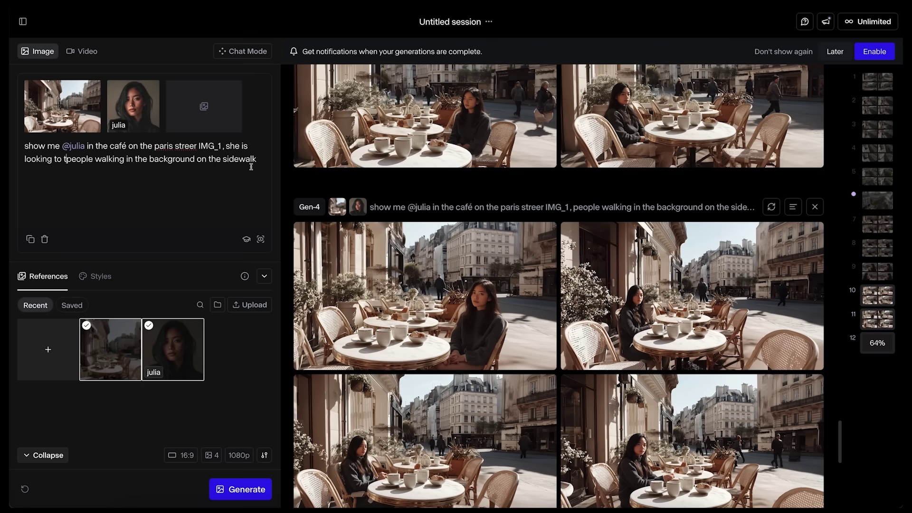
type("ide,")
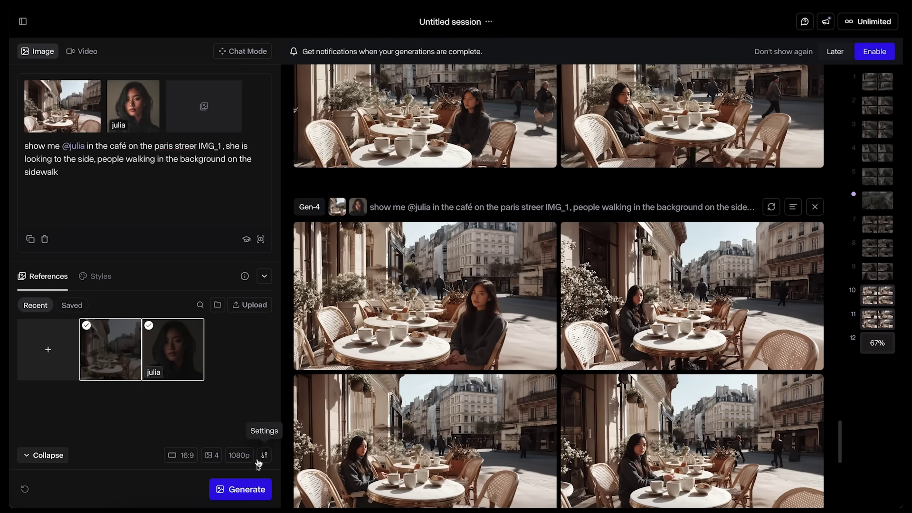
left_click(257, 489)
Add the fourth coffee-drinking side view as a reference and remove the portrait and empty café references from the prompt.
scroll(560, 455, "down", 5)
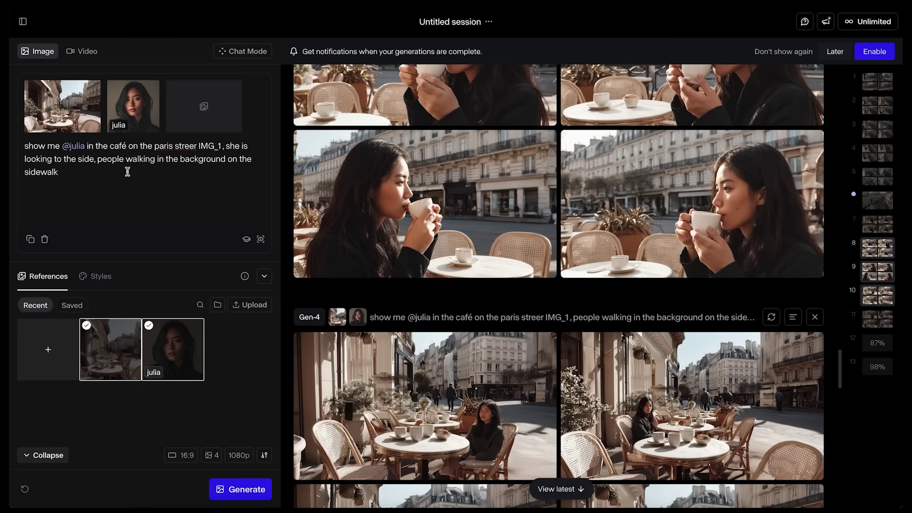
scroll(447, 190, "up", 3)
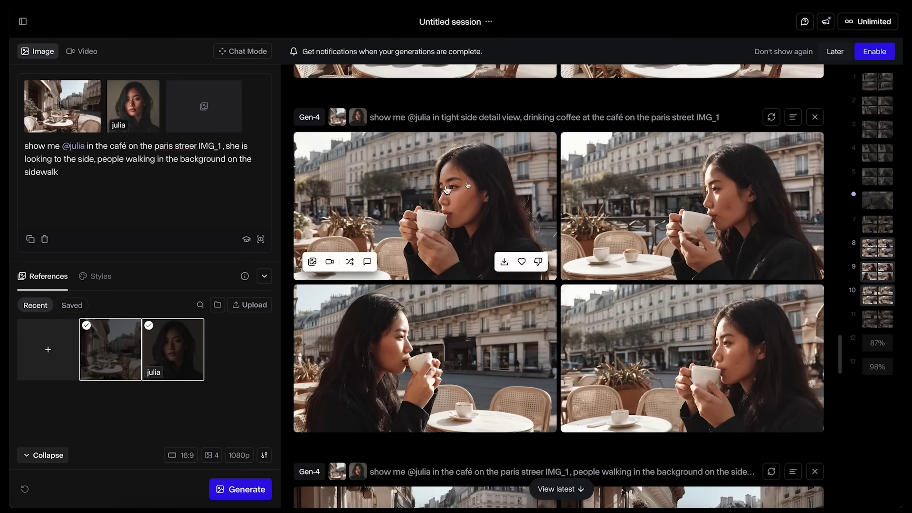
left_click(701, 374)
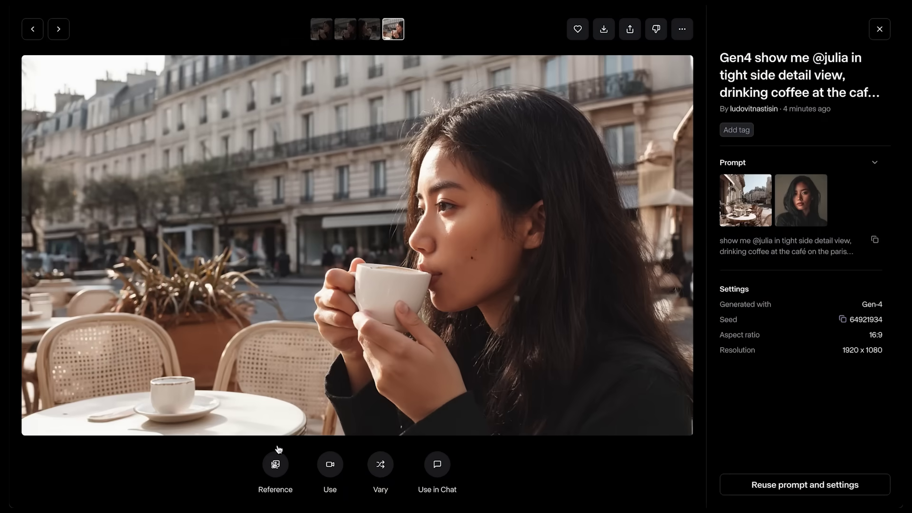
left_click(275, 466)
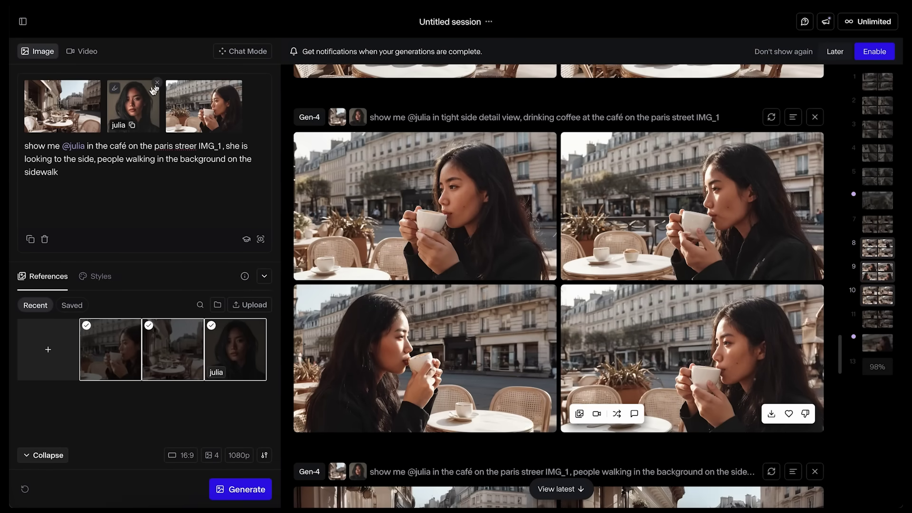
left_click(156, 84)
left_click(98, 84)
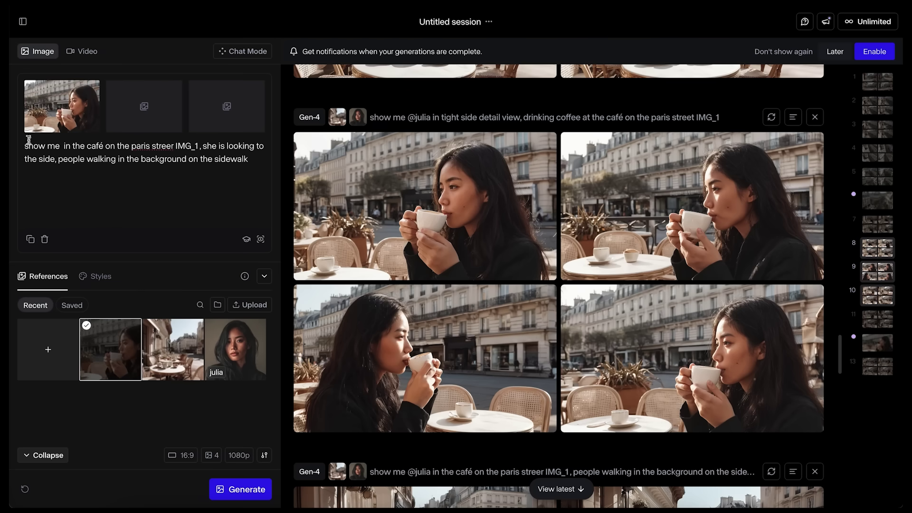
Replace the prompt after "show me" with "extreme closeup on the lips IMG_1 drinking coffee out of the white cup" and generate images.
left_click_drag(61, 146, 290, 167)
type("extreme closeup on th")
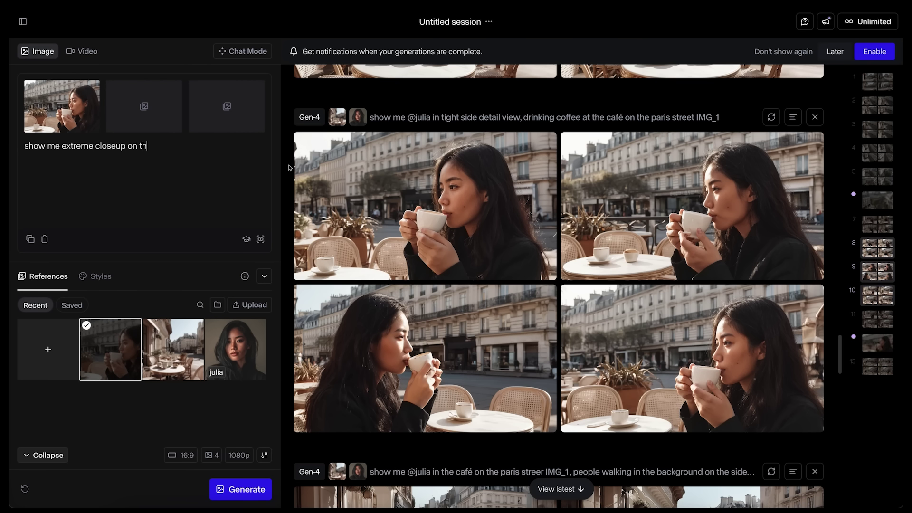
type("e lips drinking coffee out of the")
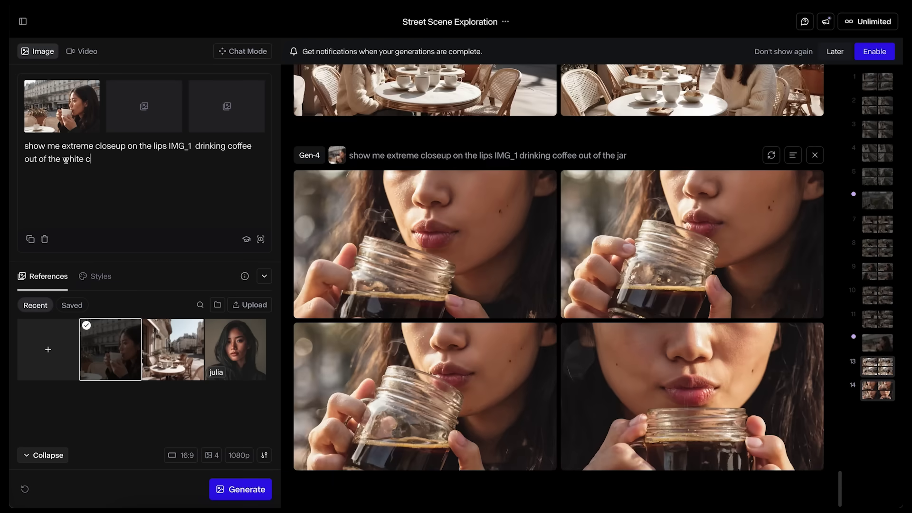
type("up")
left_click(240, 489)
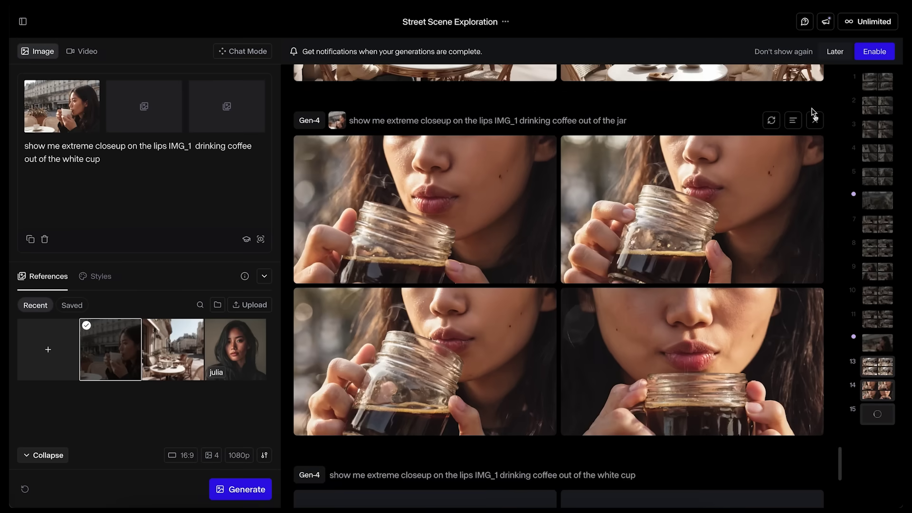
Delete the closeup batch with the glass jar and review the earlier café images and videos in the session.
left_click(815, 120)
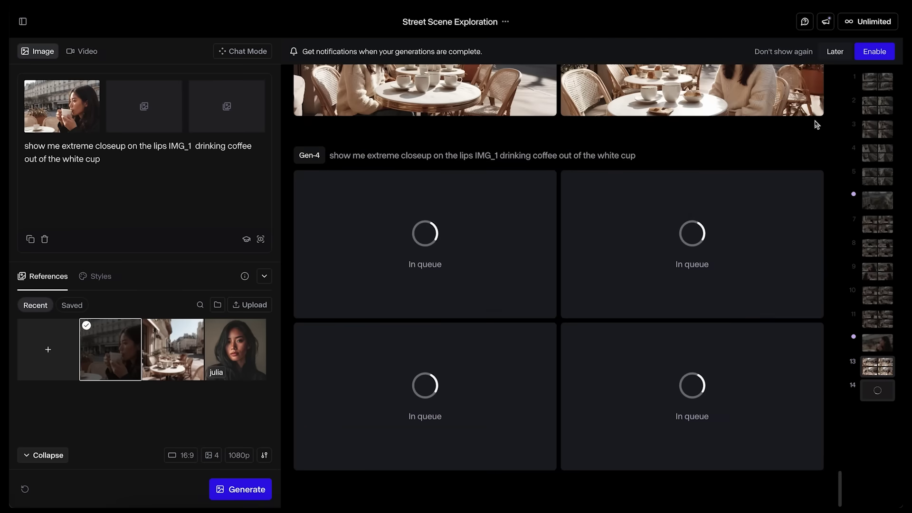
scroll(754, 205, "up", 5)
scroll(754, 205, "up", 3)
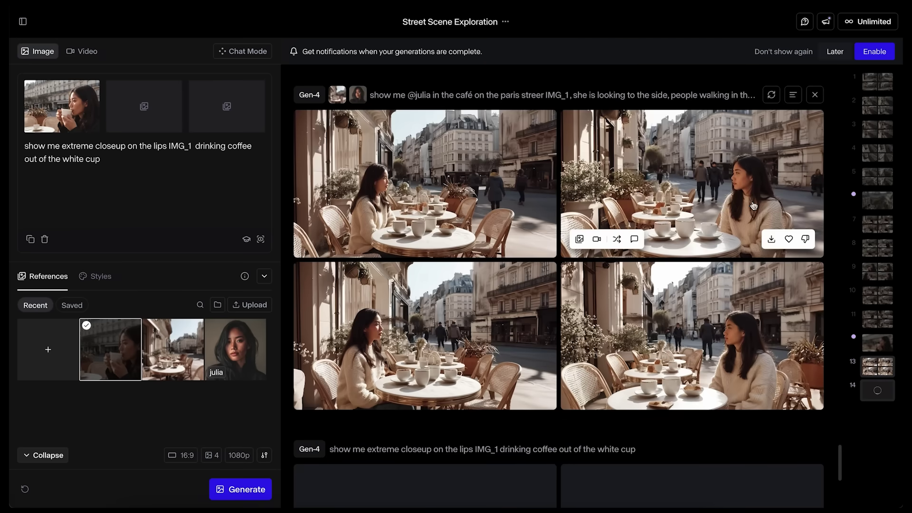
scroll(633, 298, "down", 8)
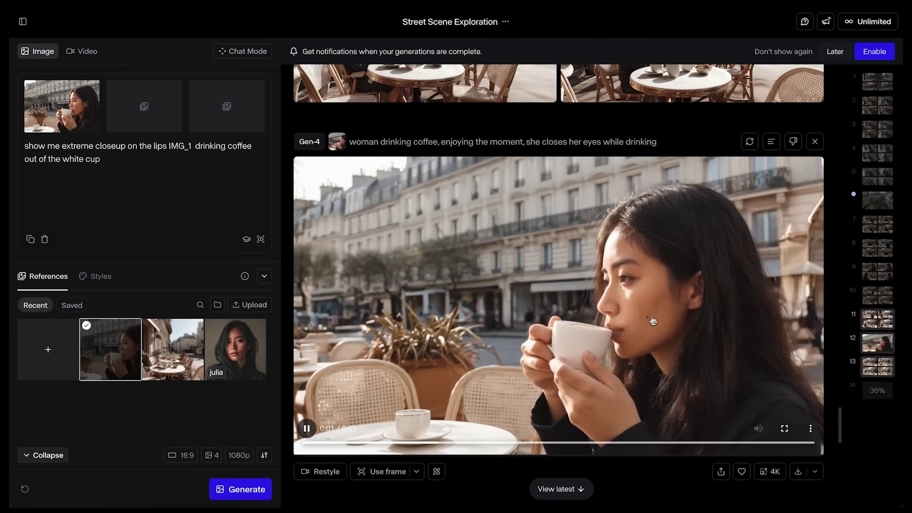
scroll(347, 400, "down", 1)
scroll(307, 348, "down", 10)
scroll(306, 347, "up", 15)
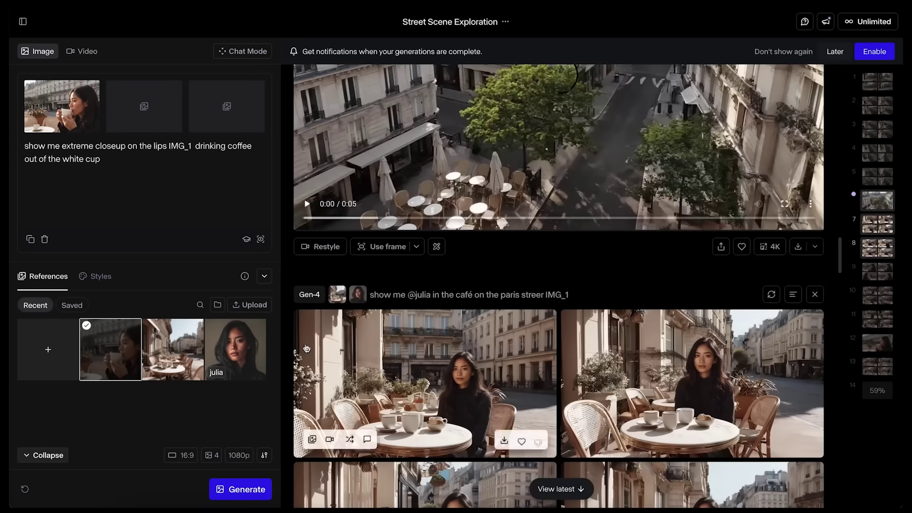
Review the establishing shot video and the latest generated closeups of the lips drinking coffee.
left_click(307, 428)
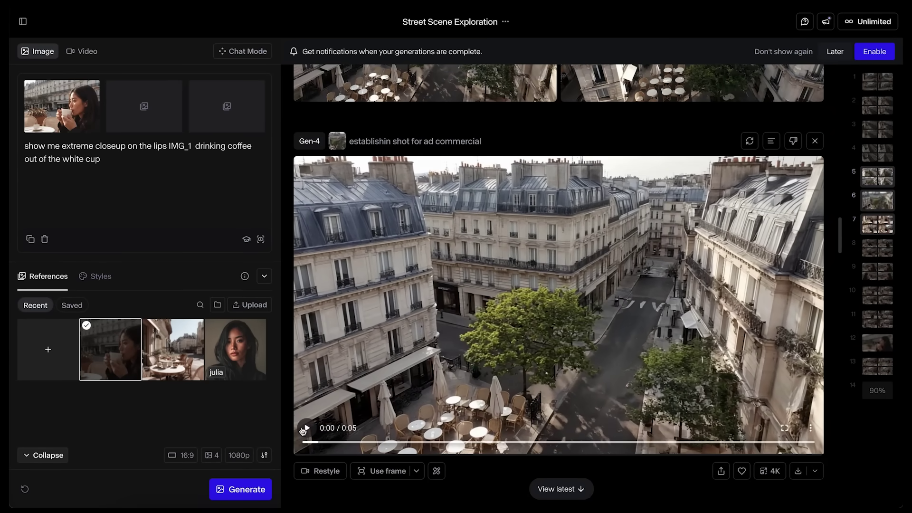
scroll(516, 352, "up", 3)
scroll(516, 352, "down", 20)
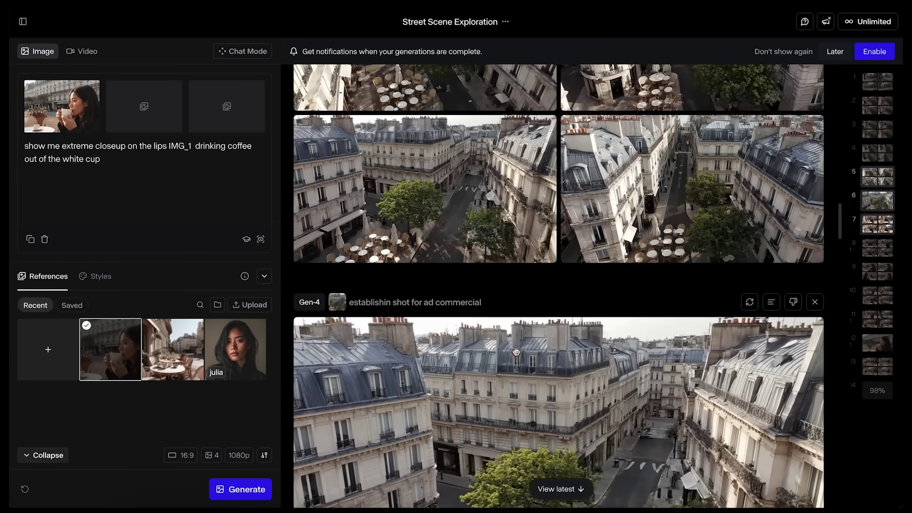
scroll(516, 352, "down", 10)
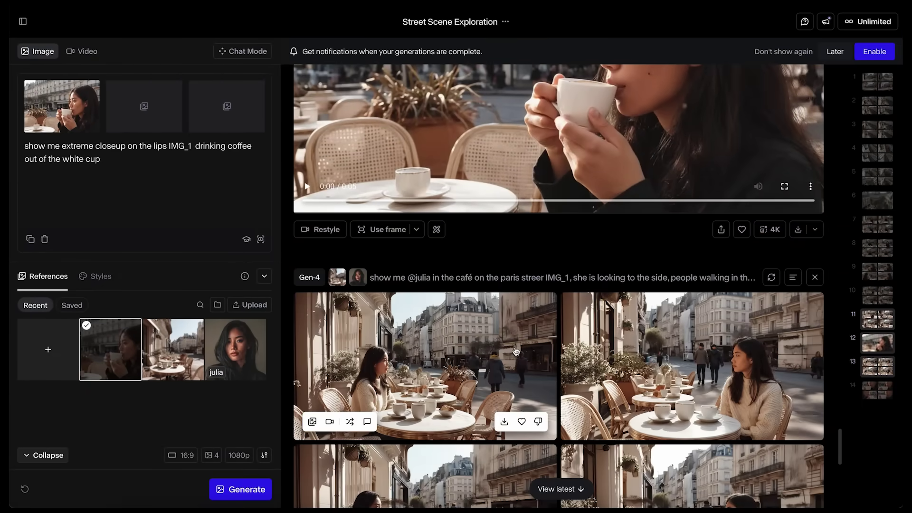
scroll(516, 352, "down", 10)
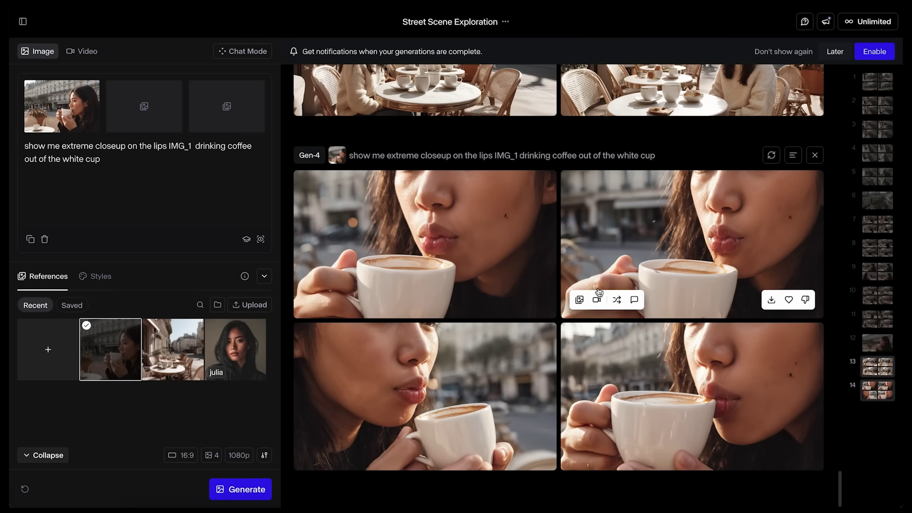
Insert "side" before "closeup", replace IMG_1 after "lips" with the portrait reference, append "on the street IMG_1", and generate images.
left_click(112, 145)
type("side")
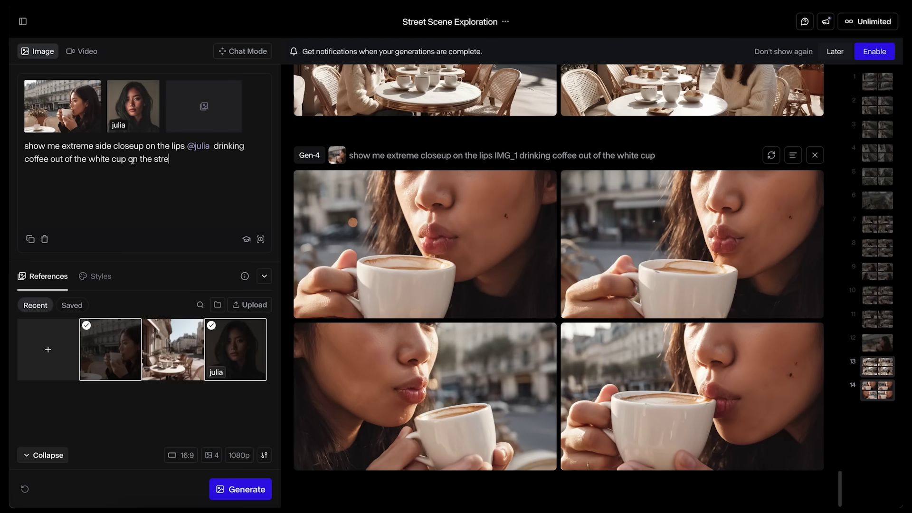
type("@")
left_click(203, 182)
key("Return")
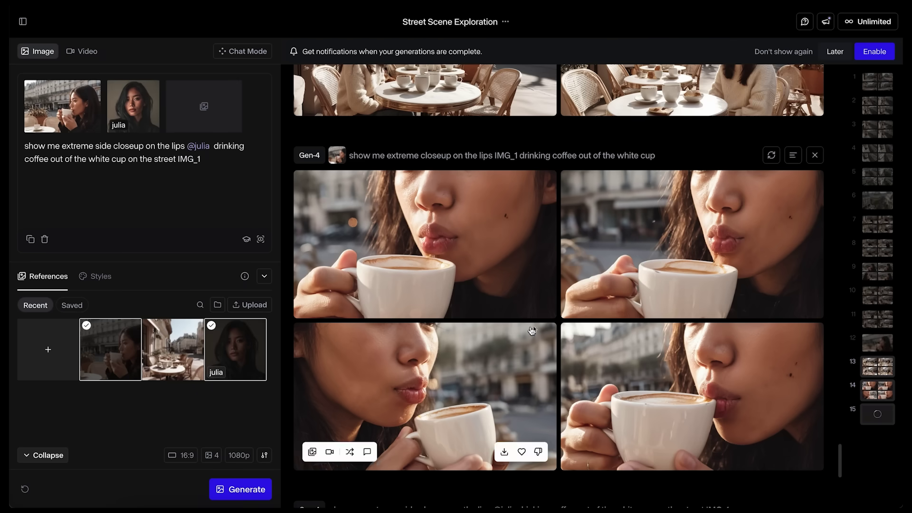
Examine the side-looking café images at full size and compare them with the earlier café batch.
scroll(536, 252, "up", 10)
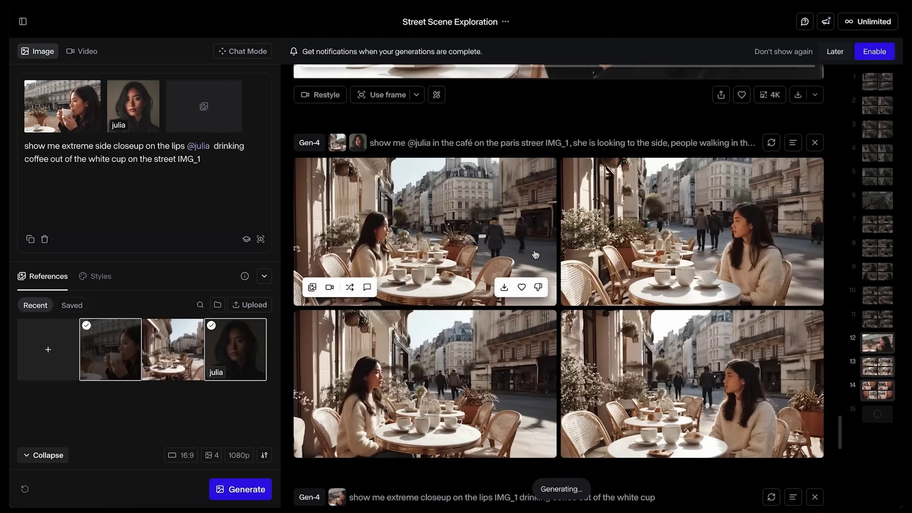
left_click(438, 232)
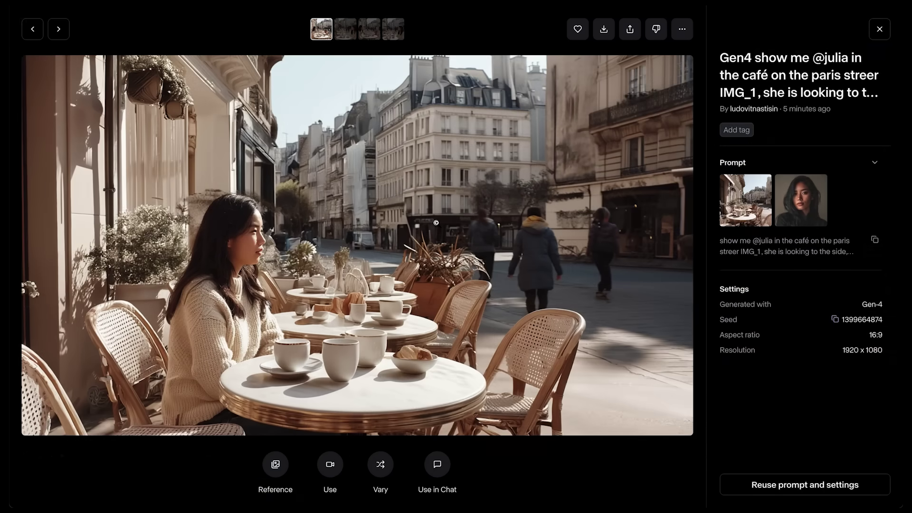
key("Right")
key("Right")
key("Left")
left_click(880, 29)
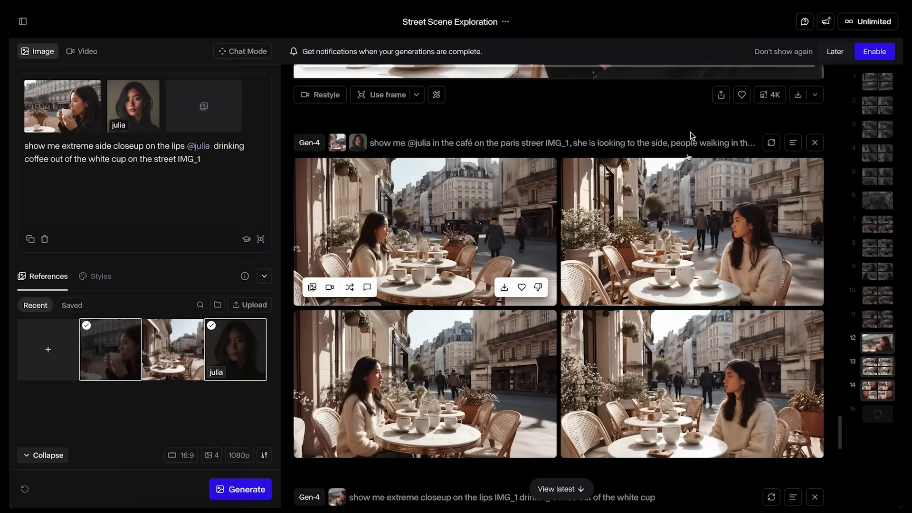
scroll(645, 305, "up", 12)
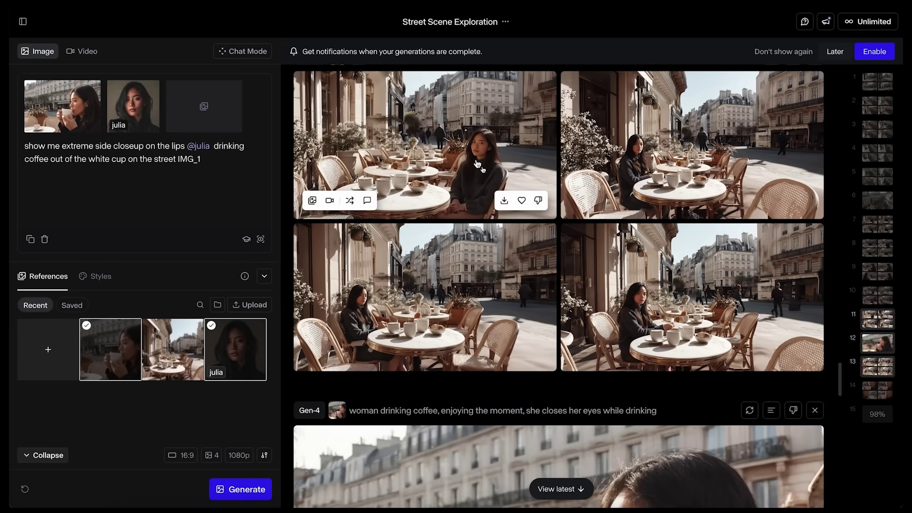
scroll(490, 264, "down", 15)
scroll(380, 160, "up", 2)
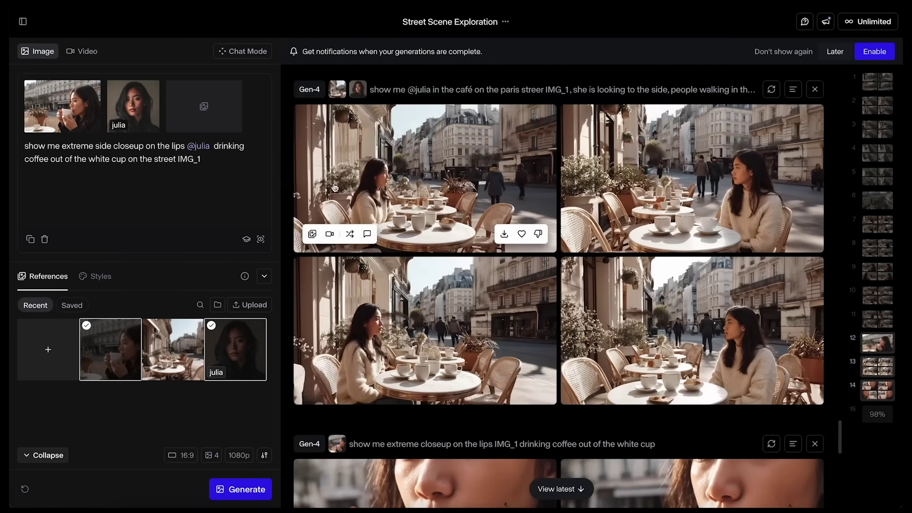
Browse the side-looking café images at full size and use the second one in Chat Mode.
left_click(380, 160)
key("Right")
key("Right")
key("Right")
key("Left")
key("Left")
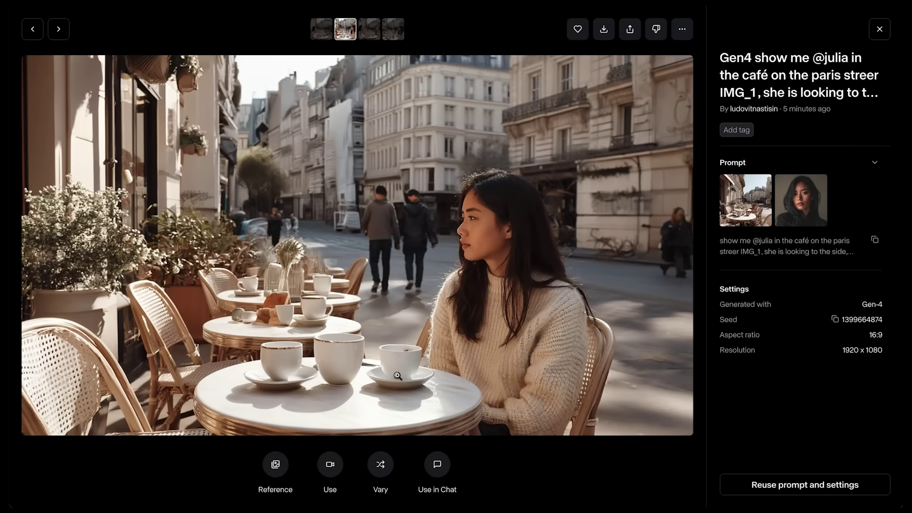
left_click(437, 468)
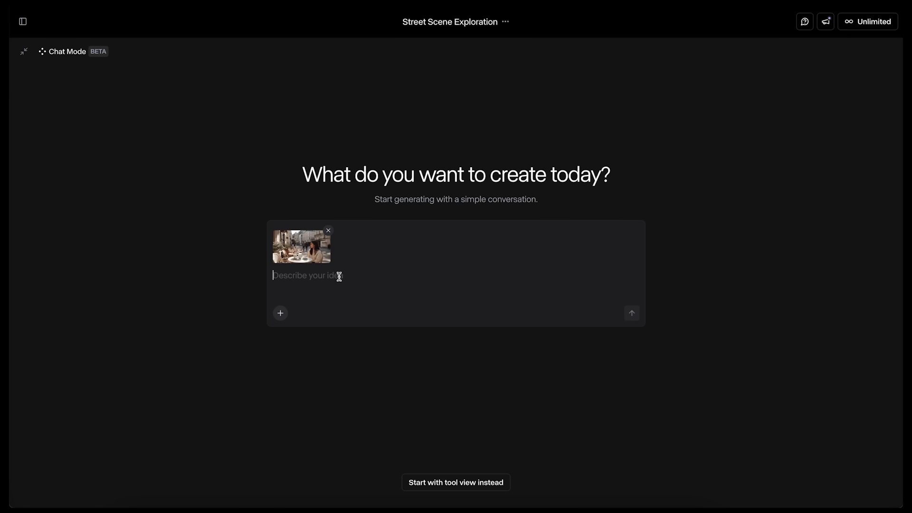
Send the chat request "please, change her sweater to be of black color" for the attached café image.
type("please, change her sweater to b")
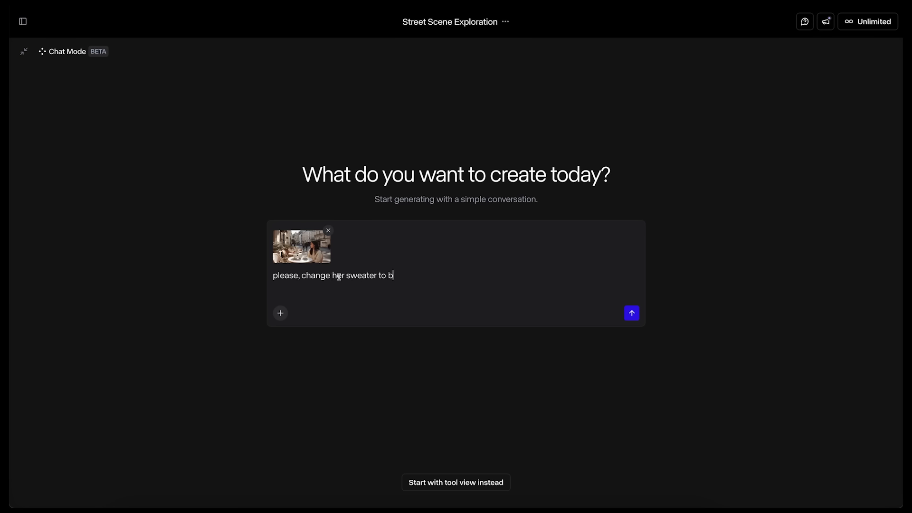
type("ck color")
left_click(635, 316)
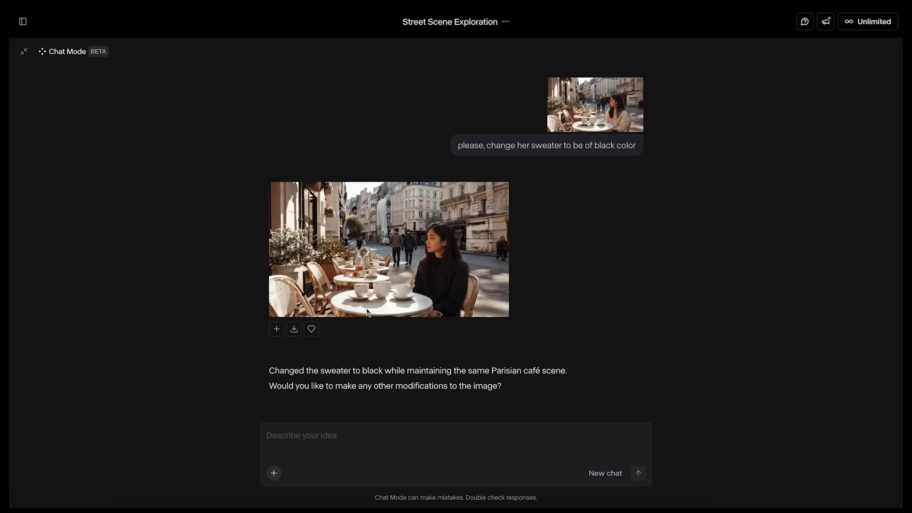
Send the follow-up chat request "zoom out a little bit" for the black sweater image.
left_click(318, 436)
type("zoom out a little")
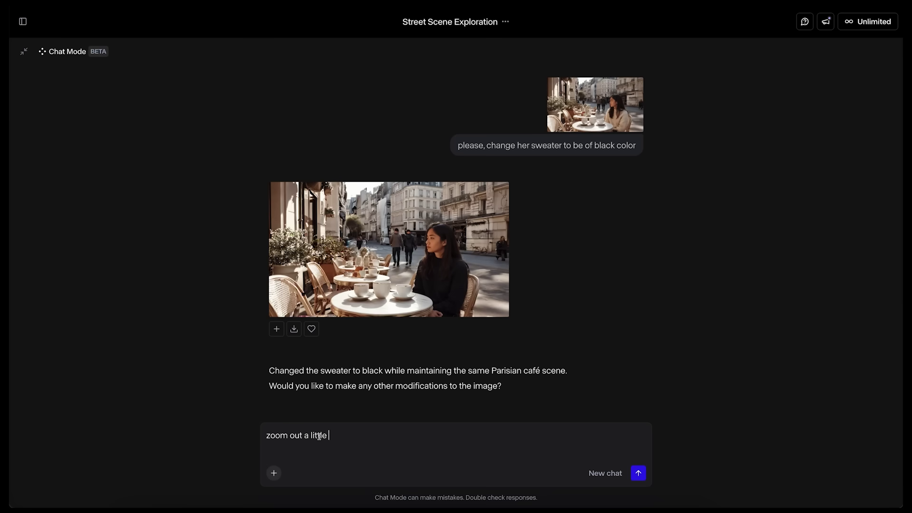
type(" bit")
key("Return")
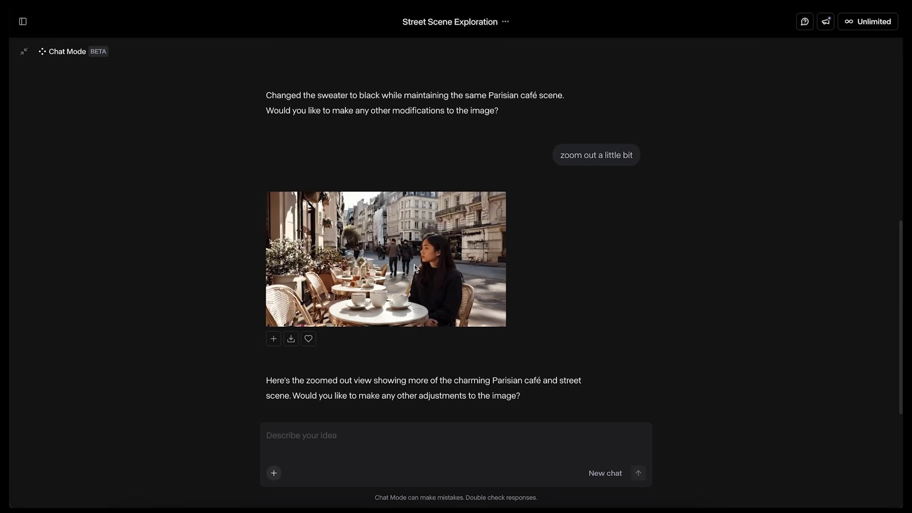
Send the chat request "zoom out way more, i want her whole body to be in the image".
left_click(319, 438)
type("zoom out way more, i w")
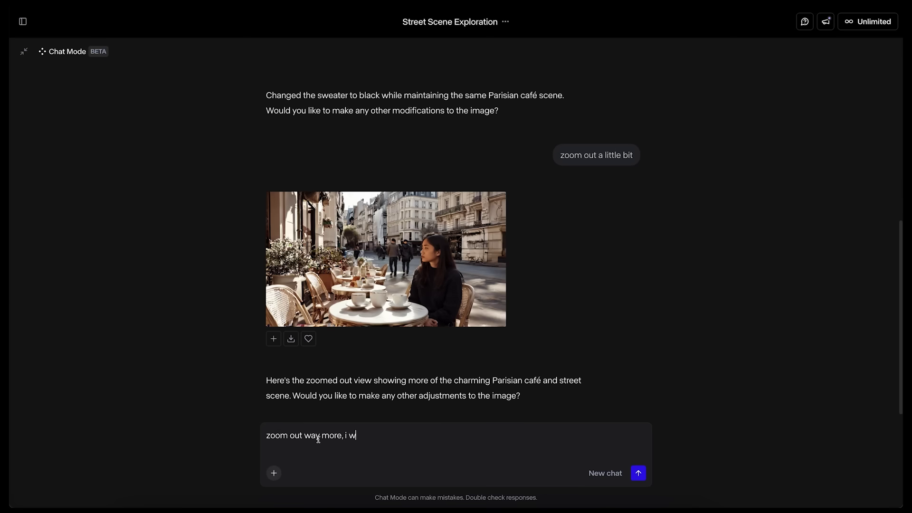
type("ant her whole body to be in the ima")
type("ge")
key("Return")
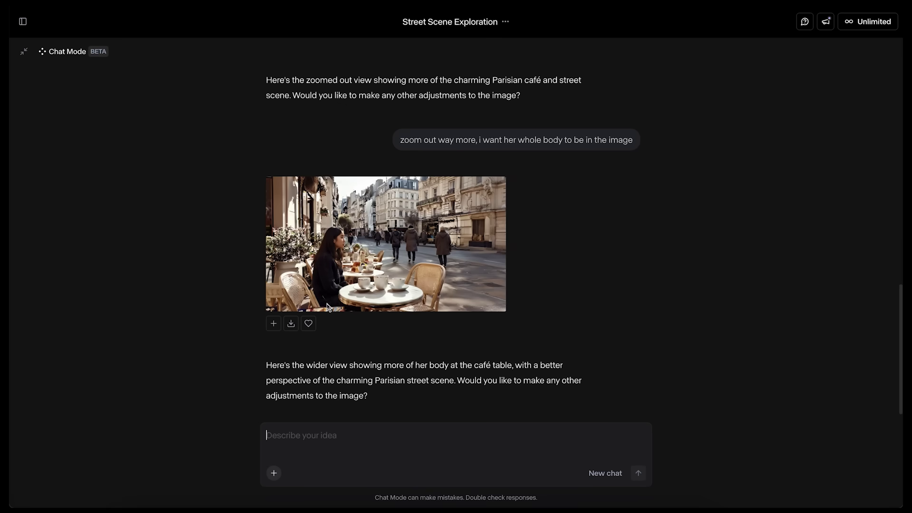
Review the chat's image edits and send the request "place a red ferrari car on the road".
scroll(440, 291, "up", 10)
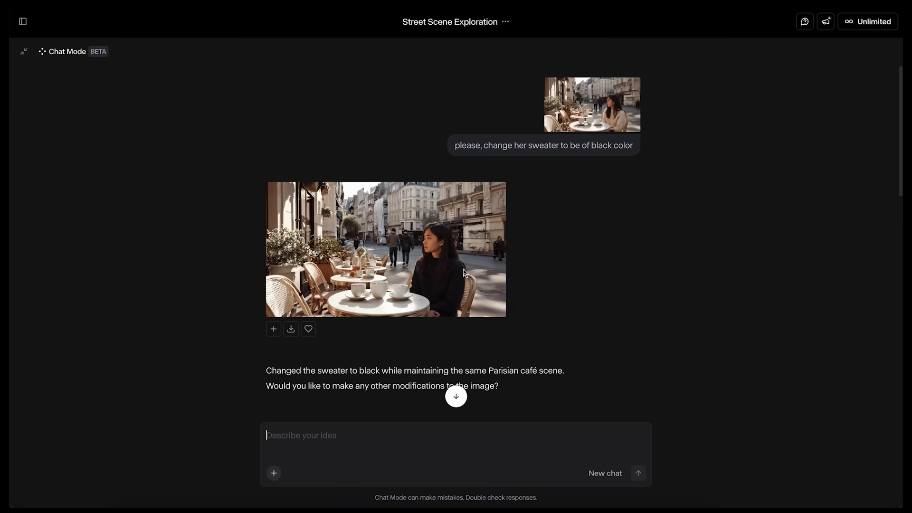
scroll(465, 273, "down", 2)
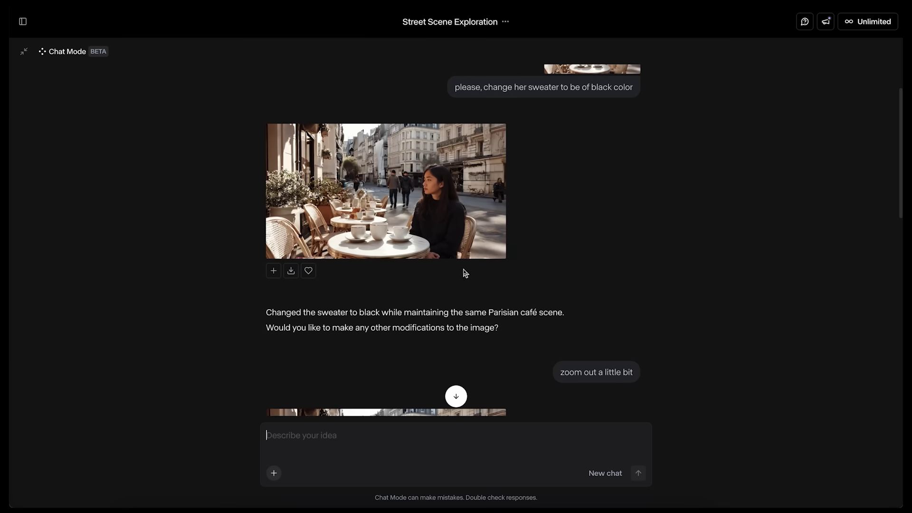
scroll(464, 272, "down", 10)
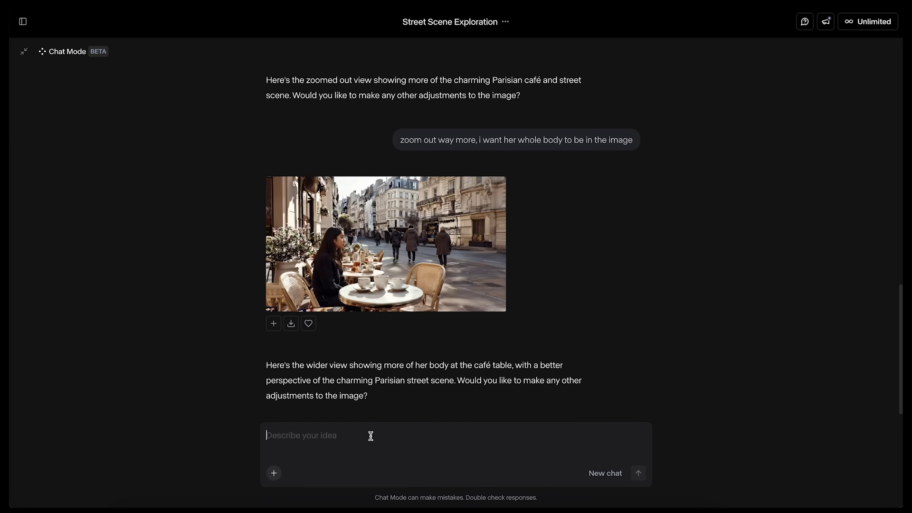
type("pl")
type("ace a red car on the road")
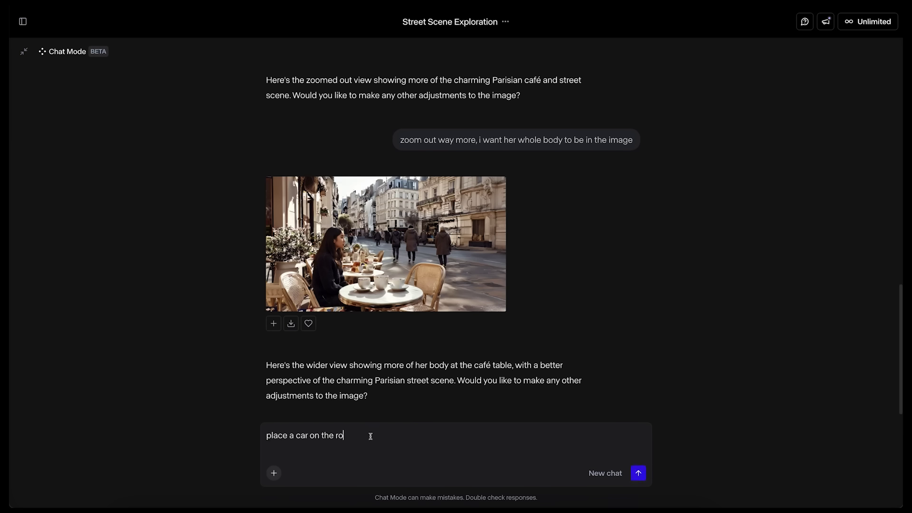
key("ctrl+Left")
key("ctrl+Left")
key("ctrl+Left")
key("ctrl+Left")
type("red ")
type("ferrari")
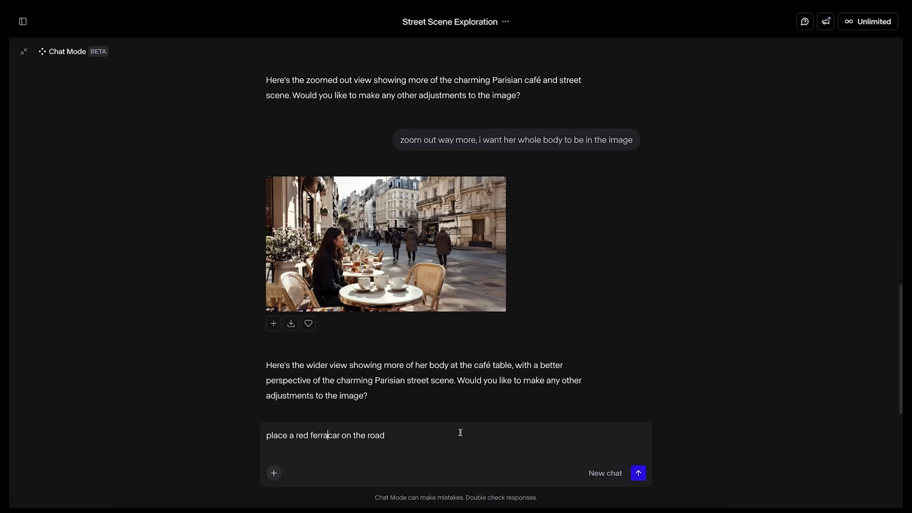
key("Return")
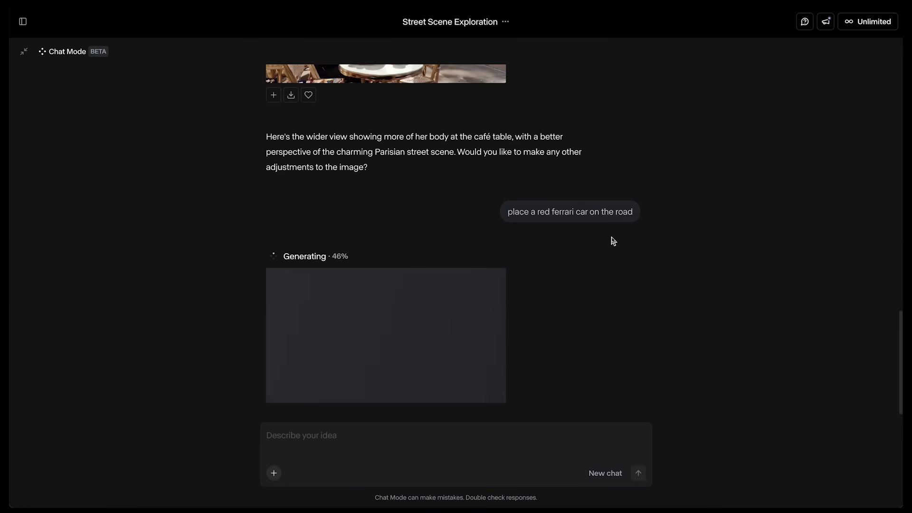
Attach the red Ferrari image and request "also add yellow lamborghini in front of the red car. give her a baseball cap on her head".
scroll(613, 241, "up", 3)
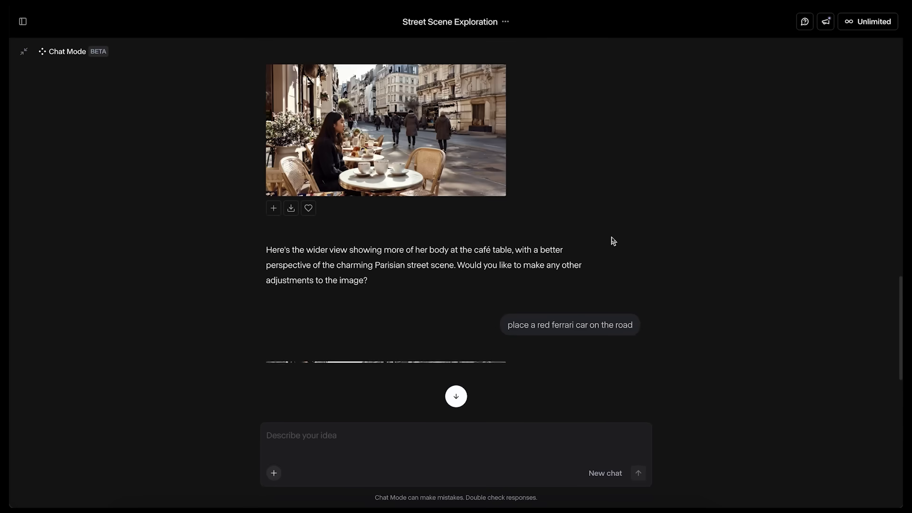
scroll(613, 241, "down", 3)
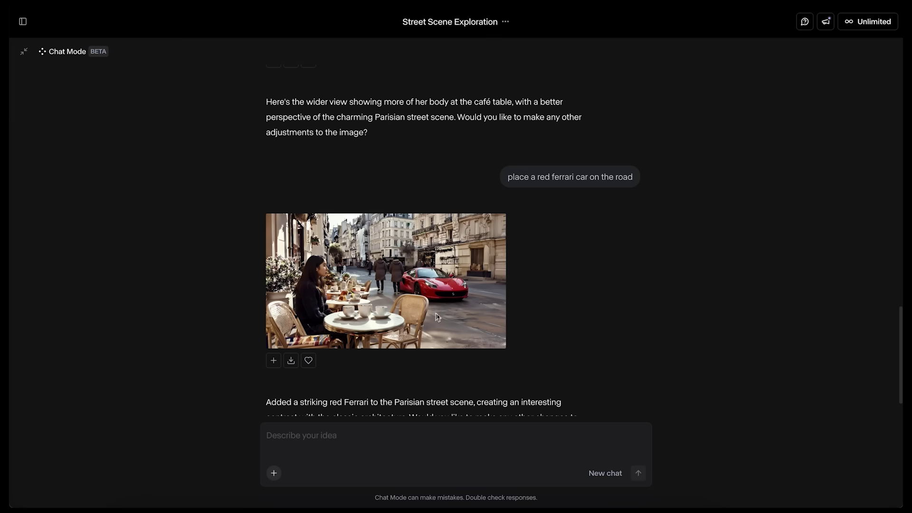
scroll(537, 380, "down", 2)
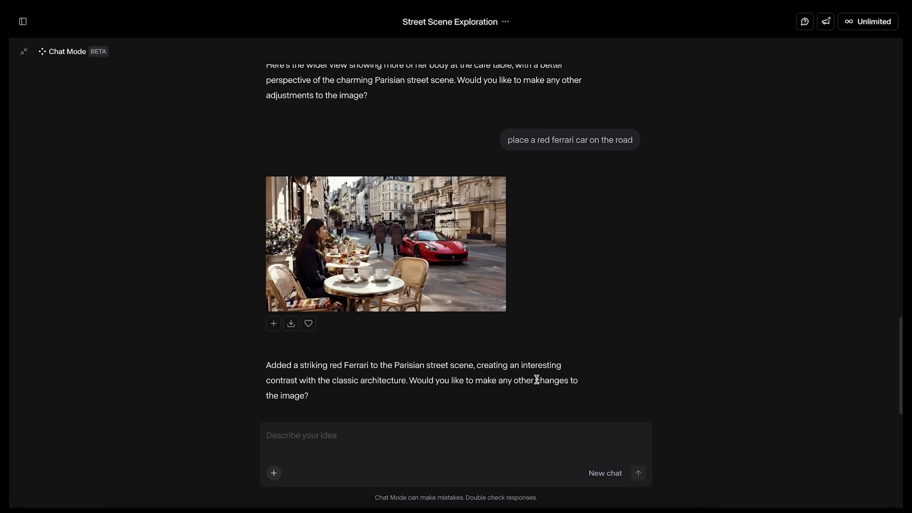
left_click(273, 323)
scroll(351, 362, "down", 2)
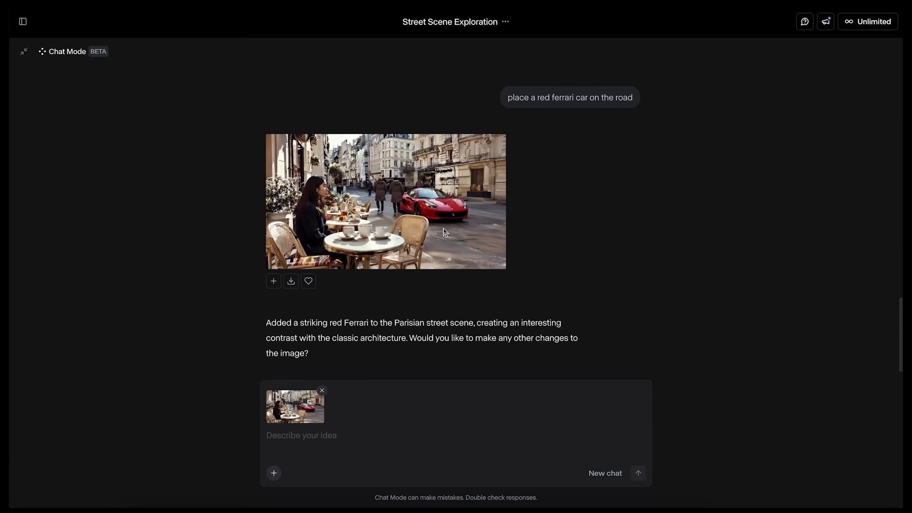
left_click(332, 438)
type("also add yellow lambo")
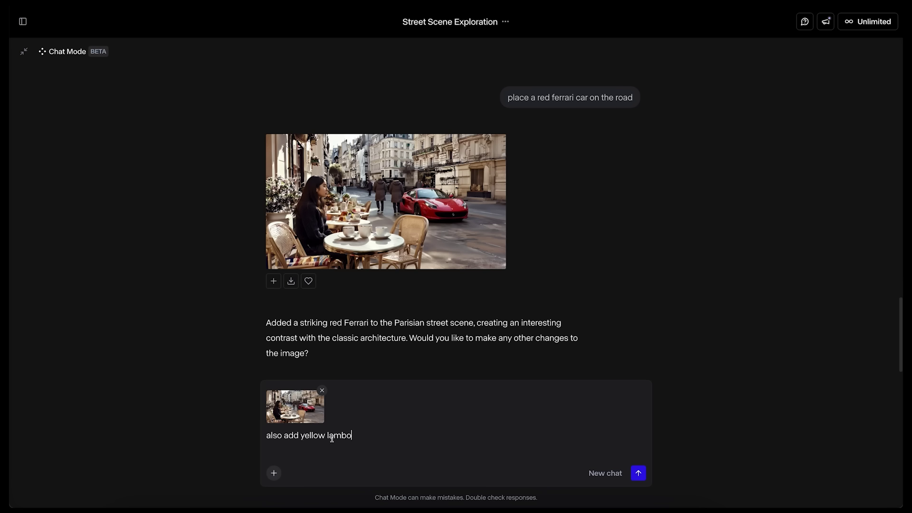
type("rghini in front of the re")
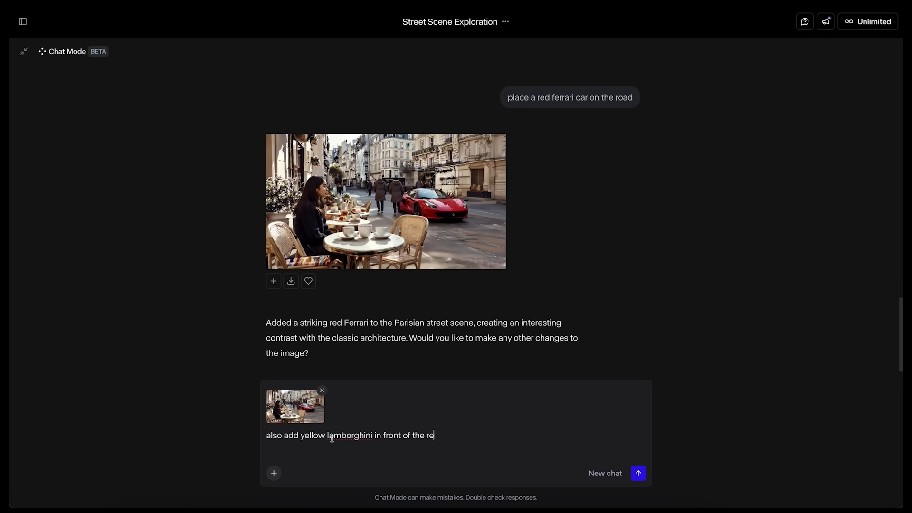
type("d car.  give her a baseball cap on")
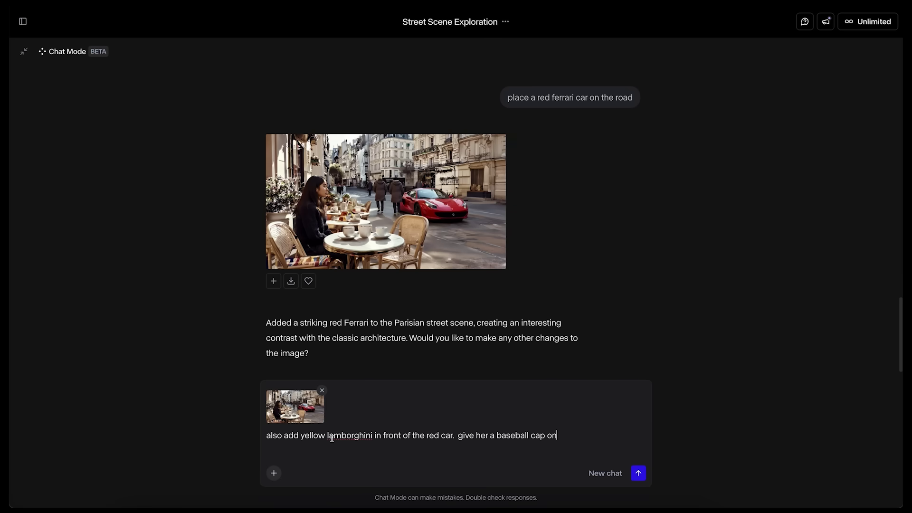
type(" her head")
key("Return")
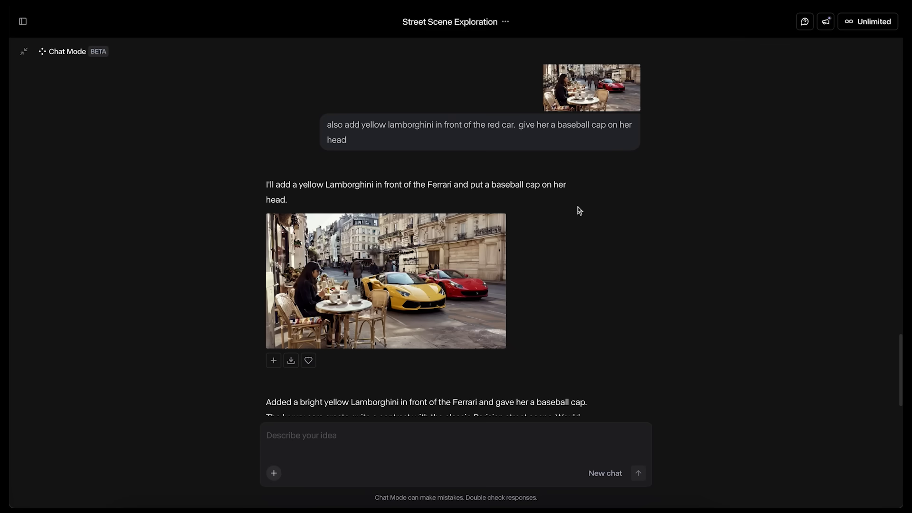
Open the image with the yellow Lamborghini and the baseball cap at full size.
scroll(599, 242, "down", 1)
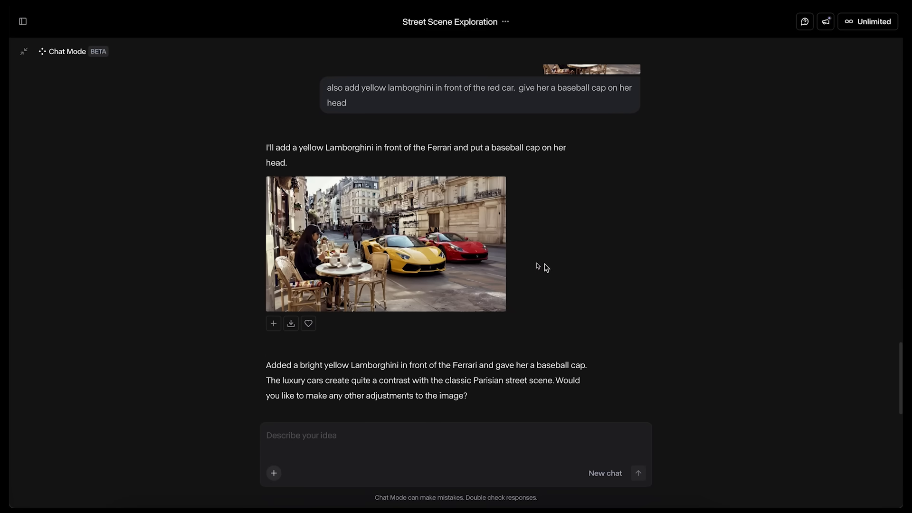
left_click(471, 249)
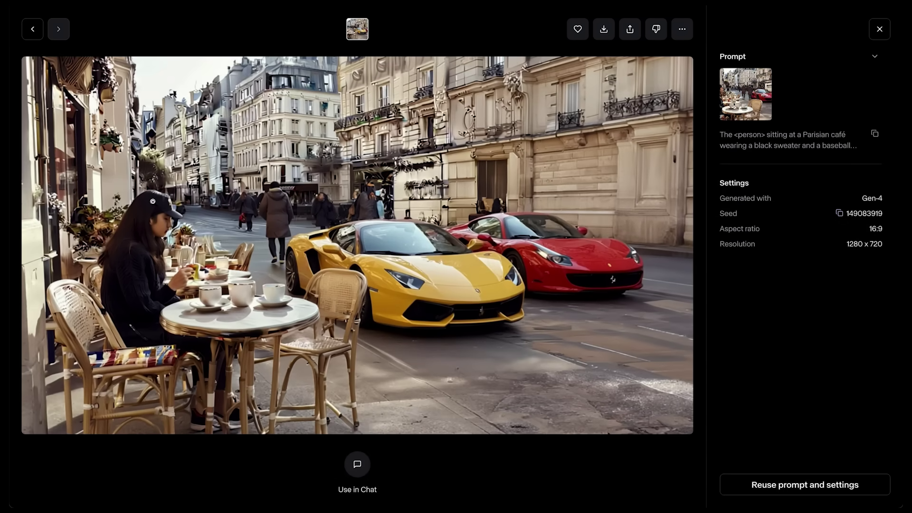
Close the full-size view and replace the coffee-drinking reference with the image of the yellow and red cars, keeping the woman's portrait reference.
key("Escape")
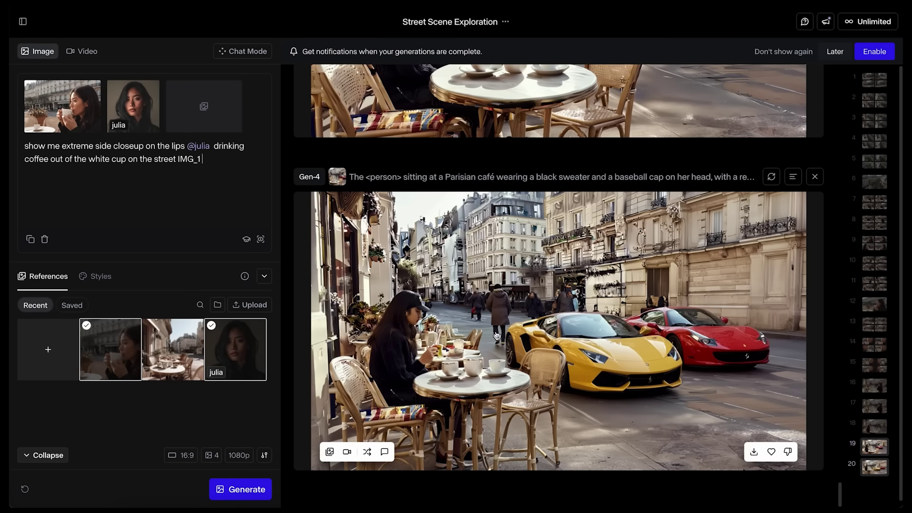
left_click(330, 453)
left_click(97, 86)
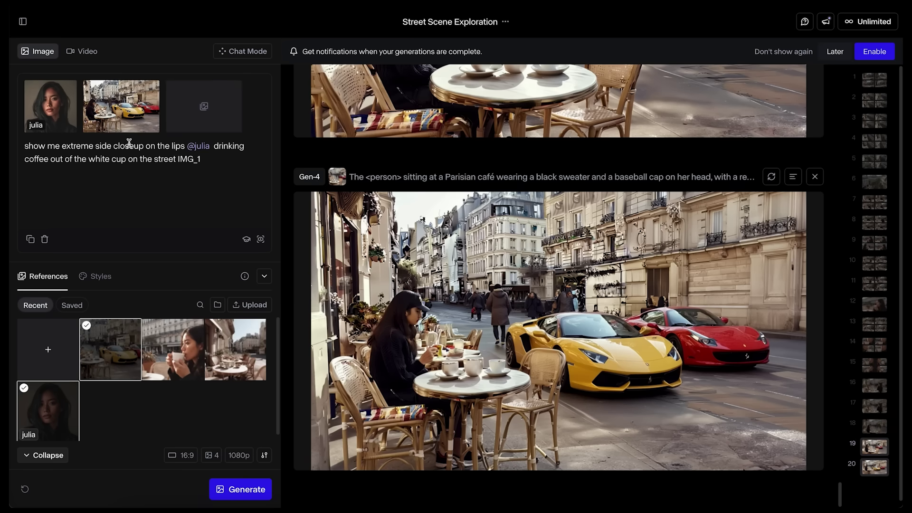
Rewrite the prompt so the tagged portrait character is "standing next to yellow car IMG_2", with IMG_2 as the car-scene reference, and generate the images.
left_click_drag(185, 146, 58, 146)
key("BackSpace")
left_click(90, 147)
type("standing next to y")
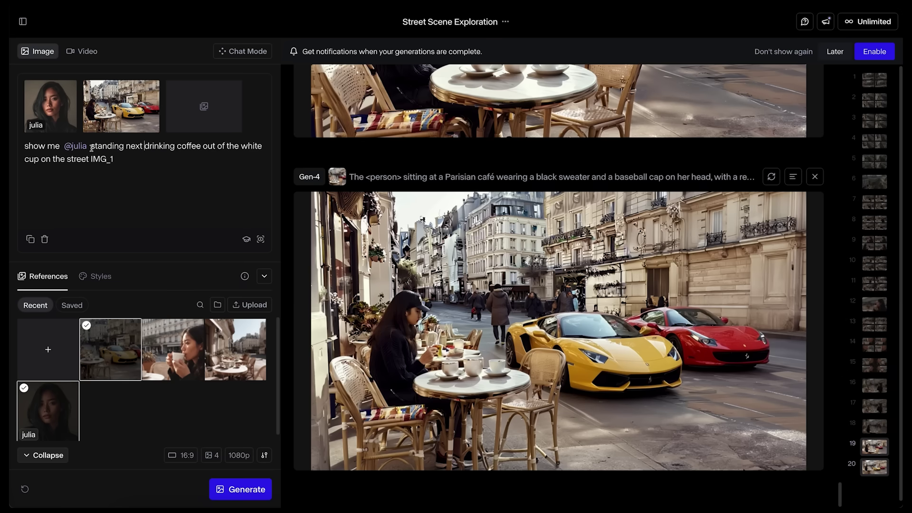
type("ellow car")
key("ctrl+shift+End")
key("Delete")
type("@")
left_click(205, 185)
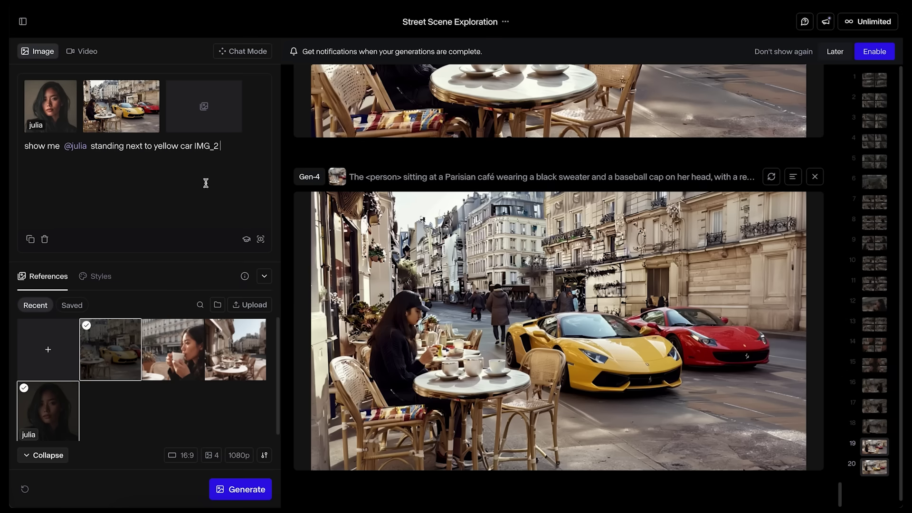
left_click(246, 489)
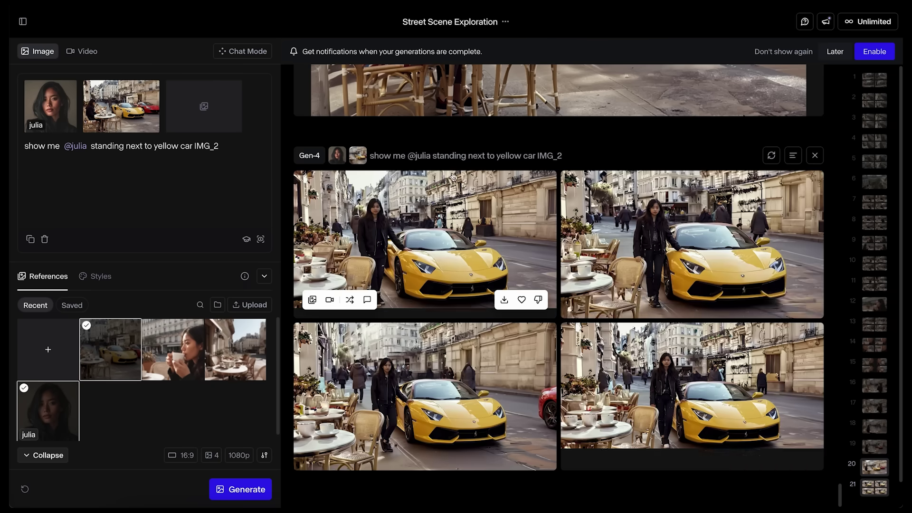
Inspect the yellow-car result with part of the red car at full size, and look back through the earlier café and coffee close-up generations.
left_click(450, 389)
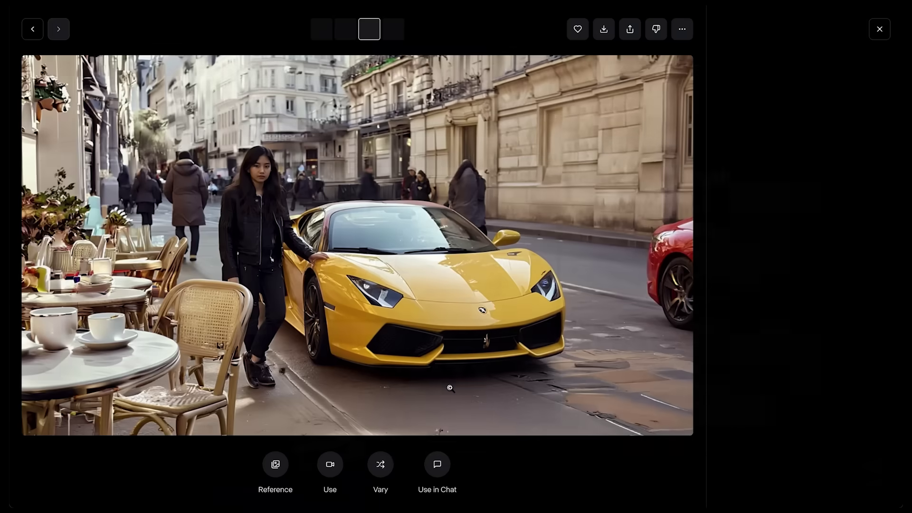
key("Escape")
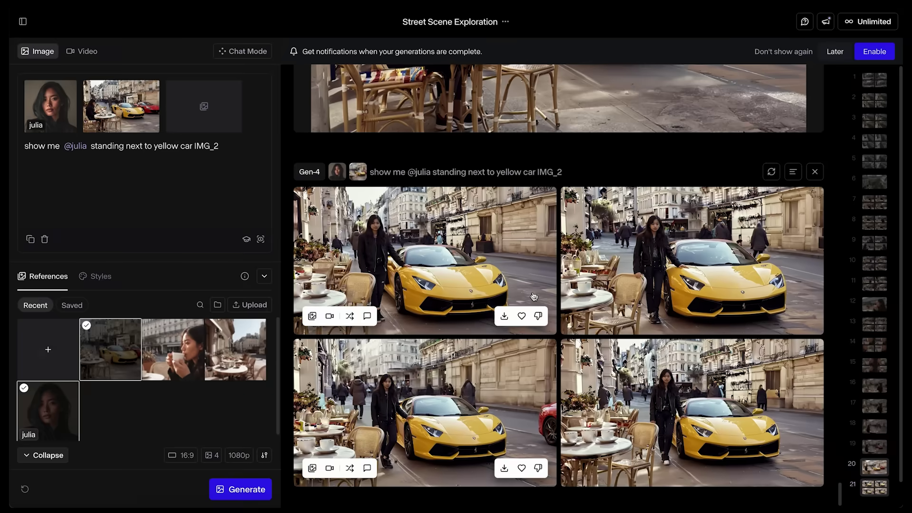
scroll(534, 296, "up", 20)
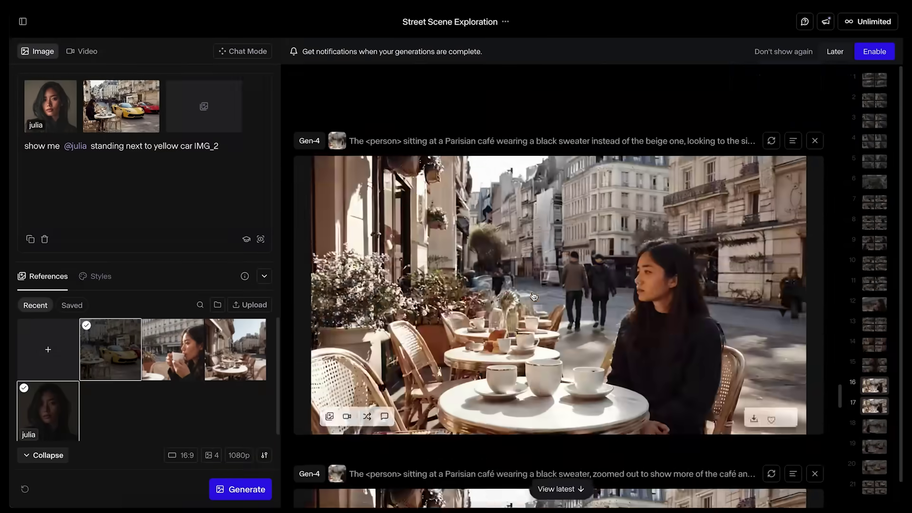
scroll(535, 281, "up", 6)
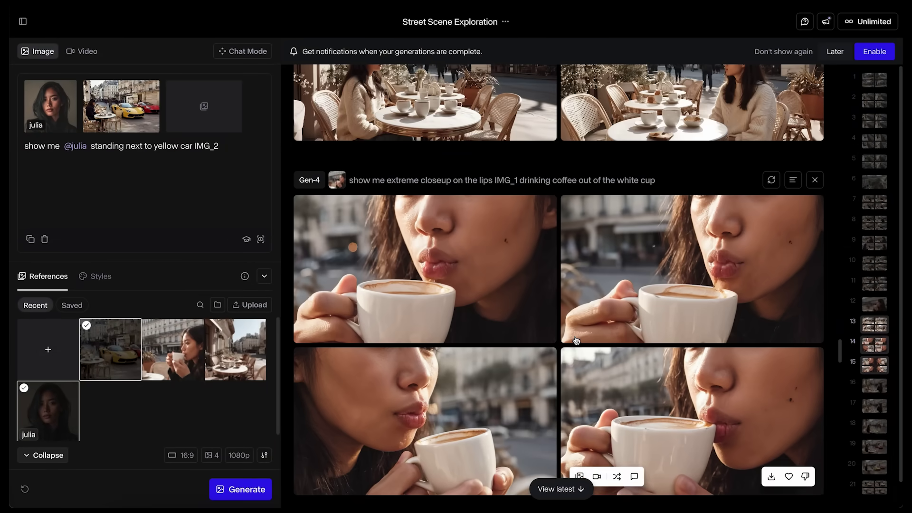
mouse_move(576, 341)
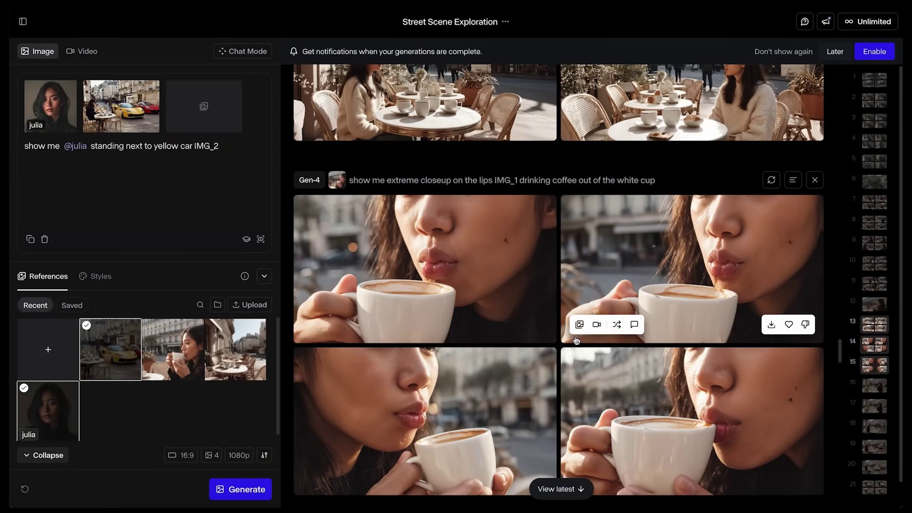
scroll(576, 340, "up", 7)
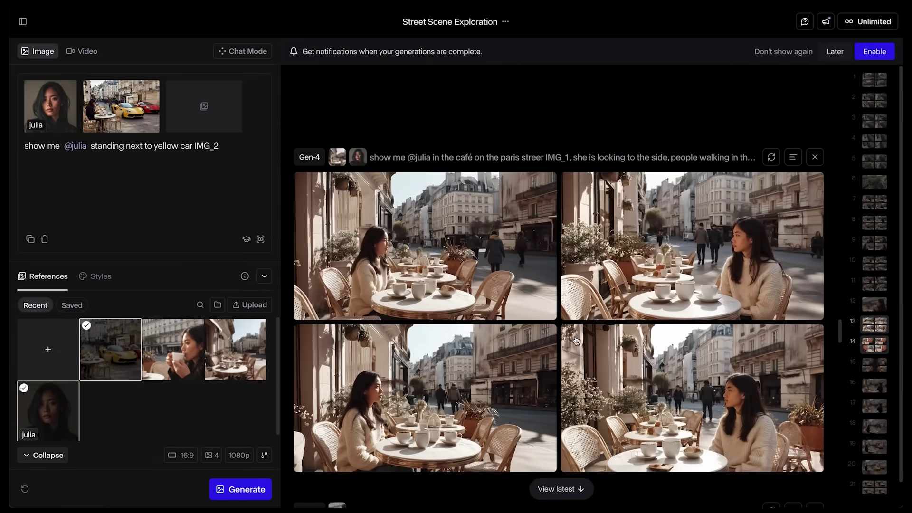